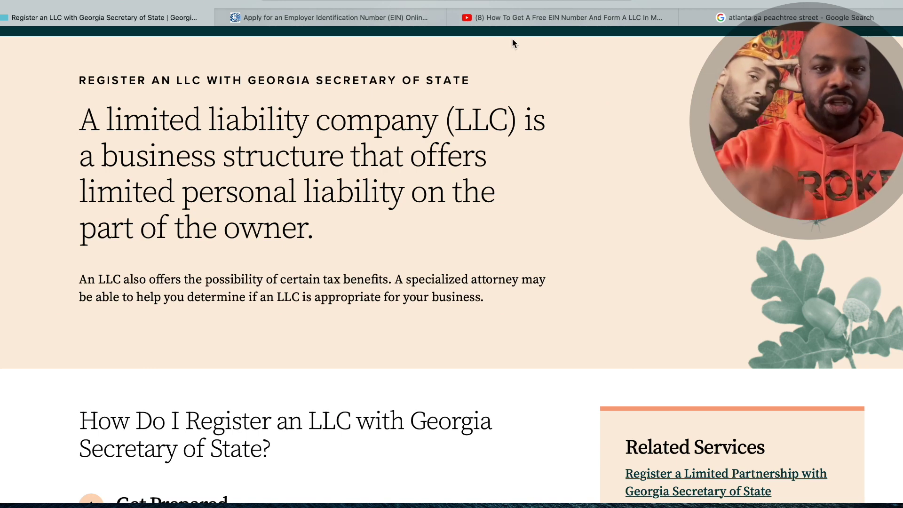
{"action": "left_click", "coordinate": [489, 2]}
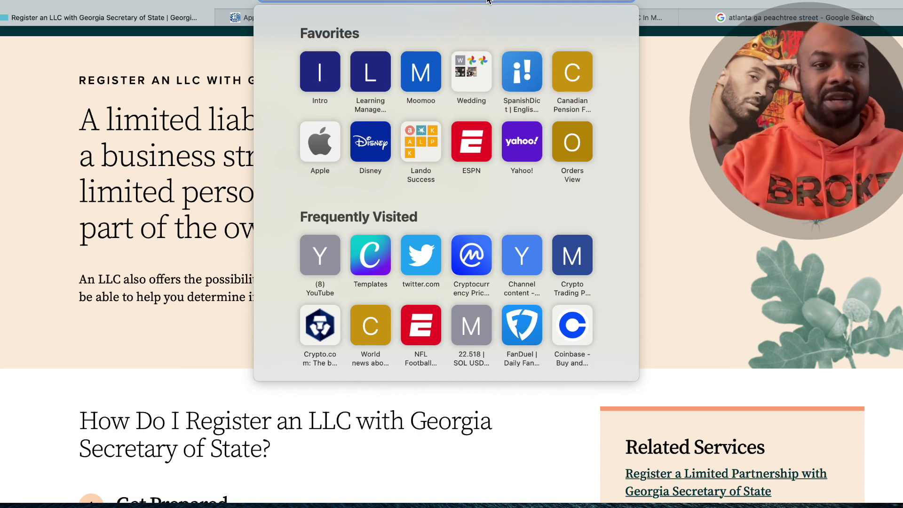
{"action": "left_click", "coordinate": [188, 162]}
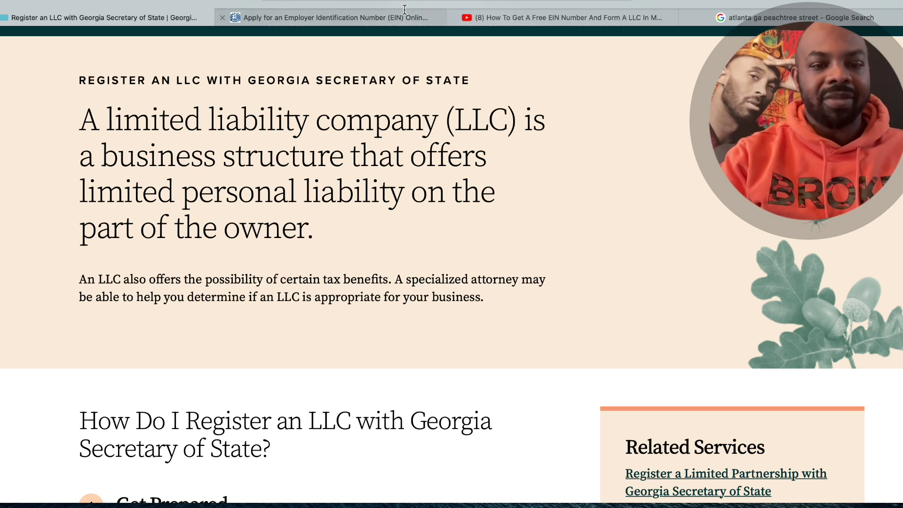
Read the guide to registering an LLC with the Georgia Secretary of State, from the preparation advice through the Register online instructions.
{"action": "scroll", "coordinate": [320, 175], "scroll_direction": "down", "scroll_amount": 1}
{"action": "scroll", "coordinate": [319, 175], "scroll_direction": "down", "scroll_amount": 1}
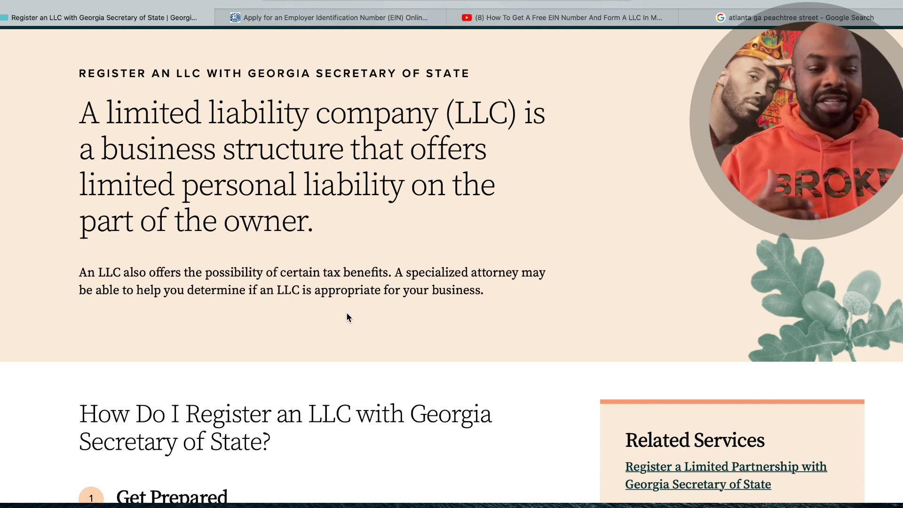
{"action": "scroll", "coordinate": [347, 314], "scroll_direction": "down", "scroll_amount": 2}
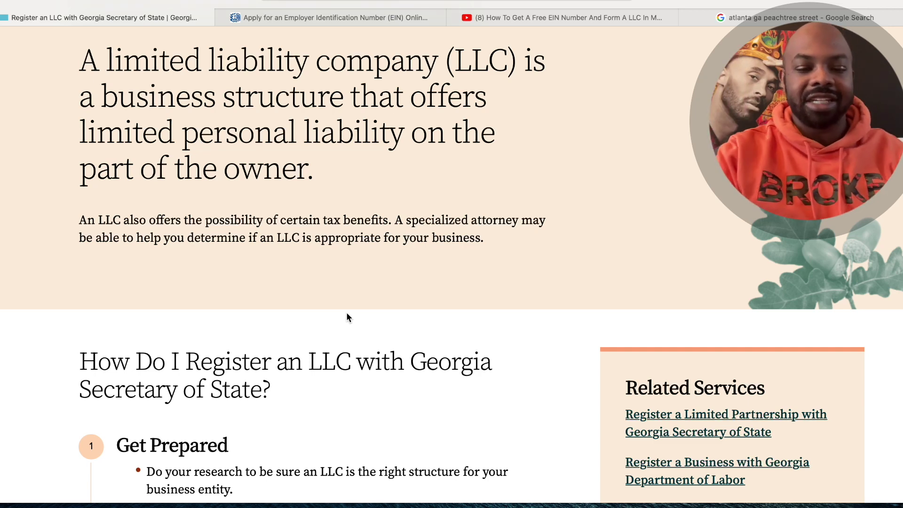
{"action": "scroll", "coordinate": [317, 423], "scroll_direction": "down", "scroll_amount": 7}
{"action": "scroll", "coordinate": [315, 437], "scroll_direction": "down", "scroll_amount": 3}
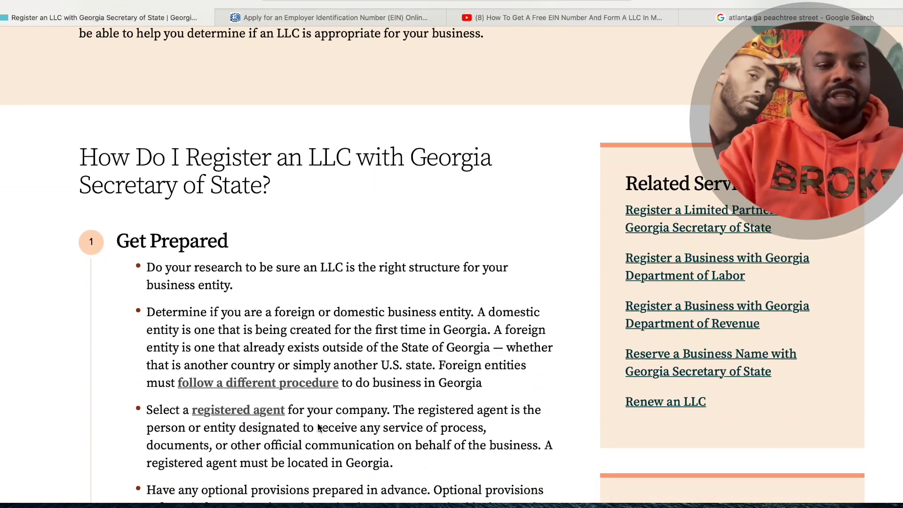
{"action": "scroll", "coordinate": [246, 217], "scroll_direction": "down", "scroll_amount": 4}
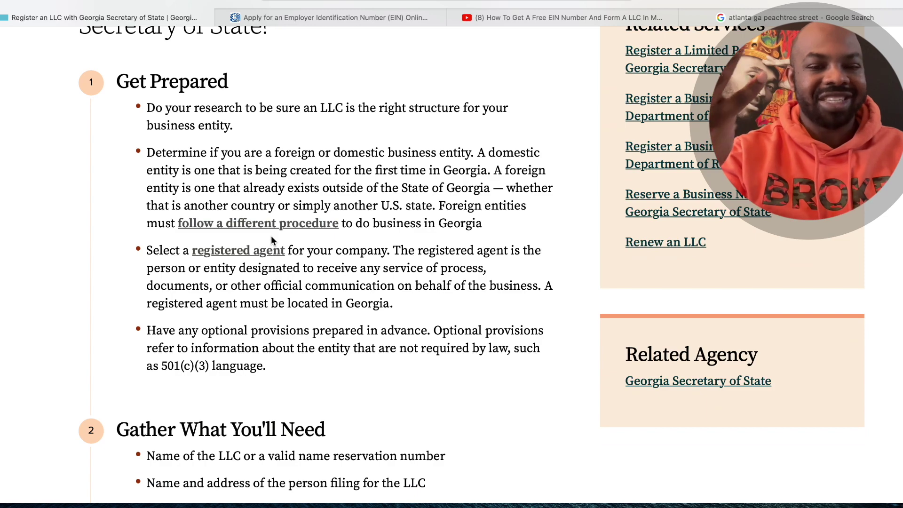
{"action": "scroll", "coordinate": [271, 239], "scroll_direction": "down", "scroll_amount": 10}
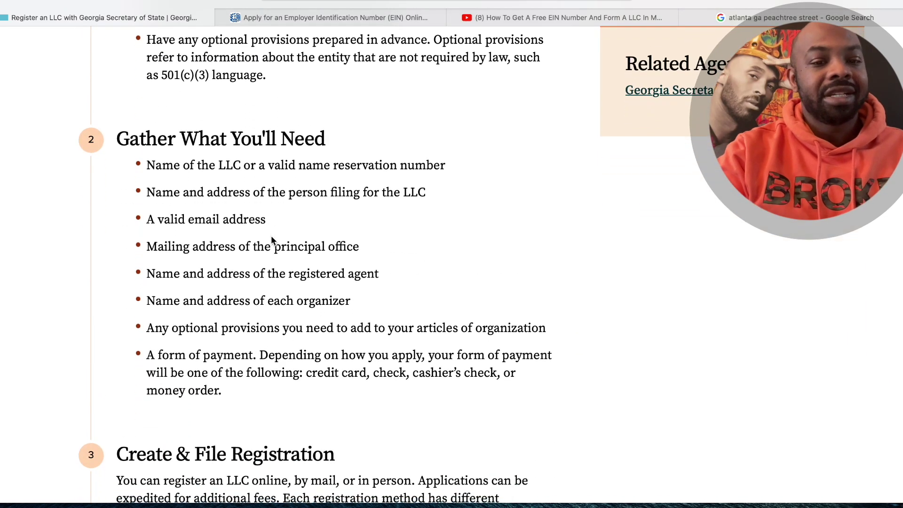
{"action": "scroll", "coordinate": [271, 235], "scroll_direction": "down", "scroll_amount": 10}
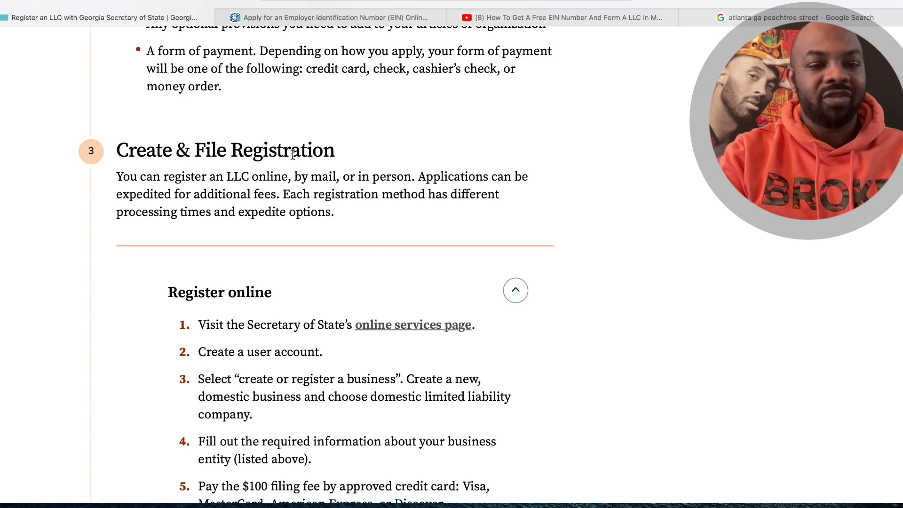
{"action": "scroll", "coordinate": [296, 153], "scroll_direction": "down", "scroll_amount": 2}
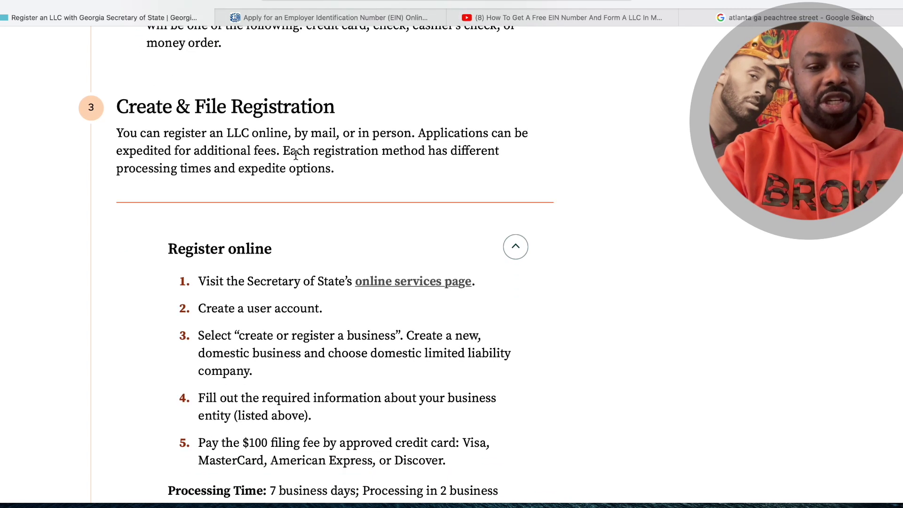
Open the Secretary of State's online services page and search the business register for "Lando Success LLC".
{"action": "left_click", "coordinate": [409, 283]}
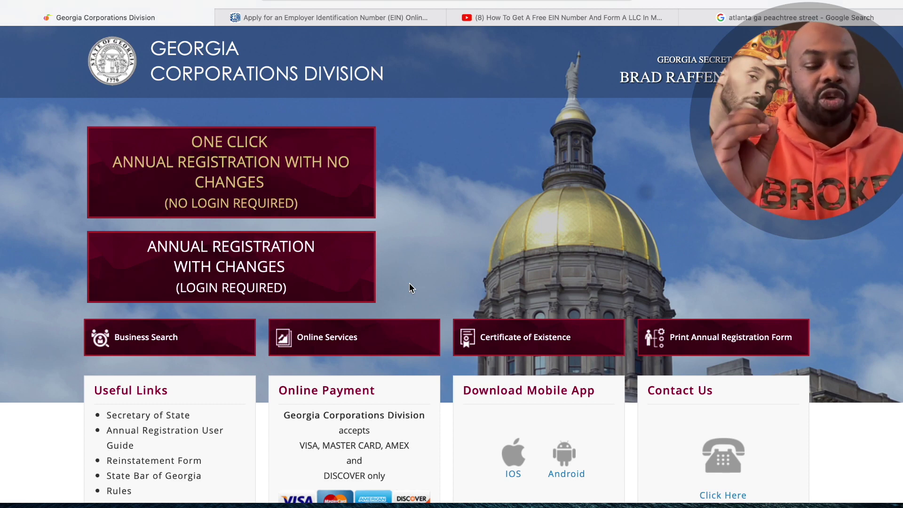
{"action": "left_click", "coordinate": [149, 335]}
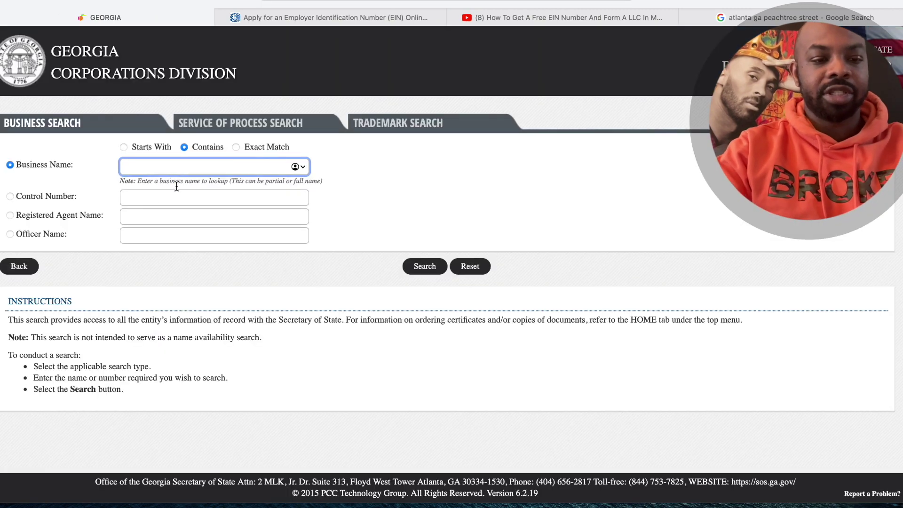
{"action": "type", "text": "Lando Success LLC"}
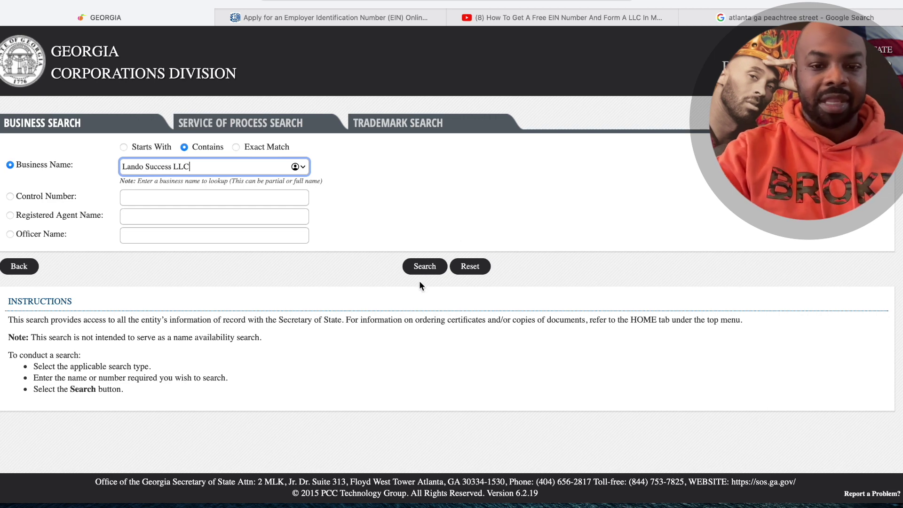
{"action": "left_click", "coordinate": [423, 267]}
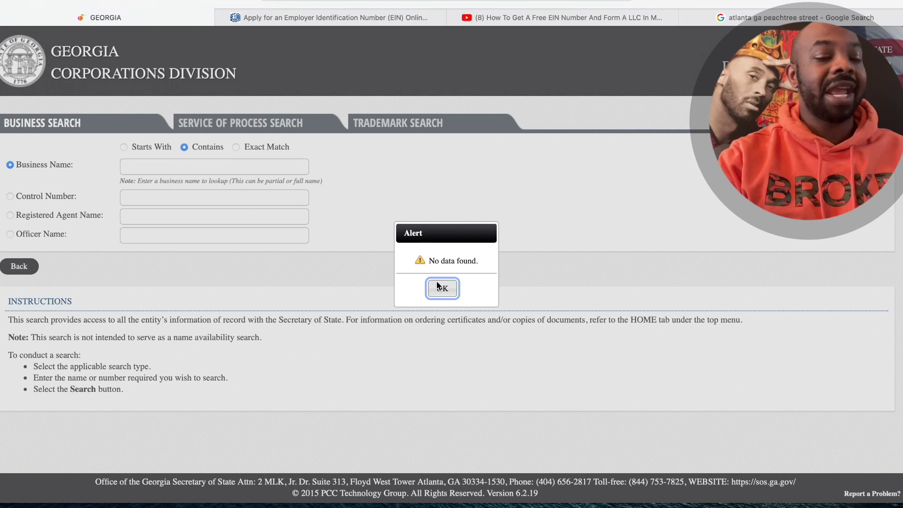
{"action": "left_click", "coordinate": [434, 288]}
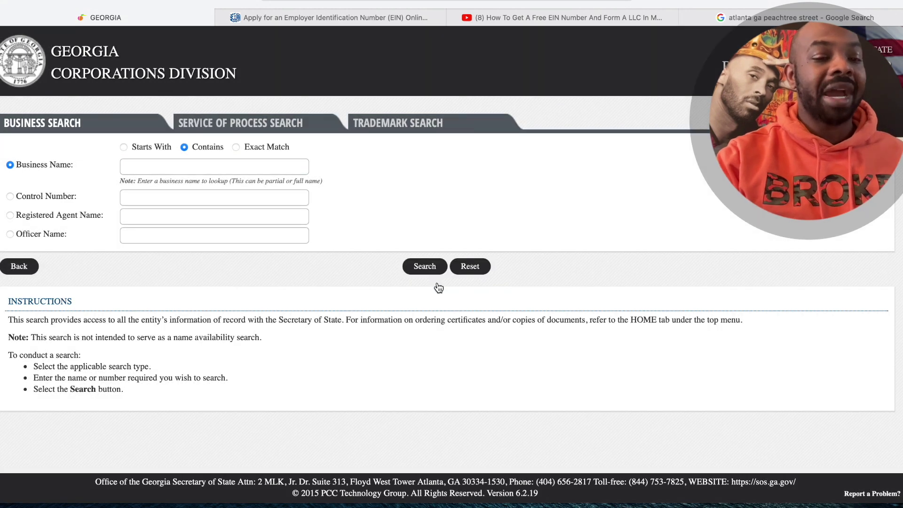
Search the business register for names containing "Apple Bees".
{"action": "left_click", "coordinate": [162, 165]}
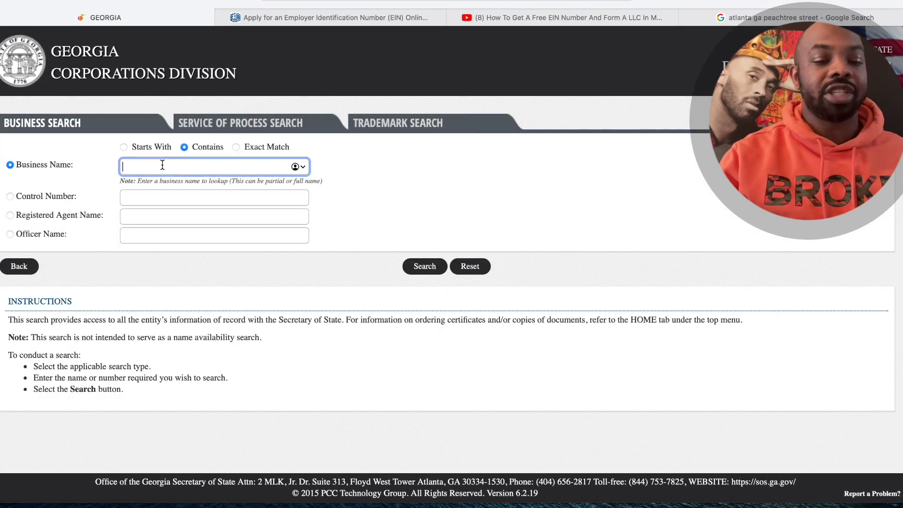
{"action": "type", "text": "Apple"}
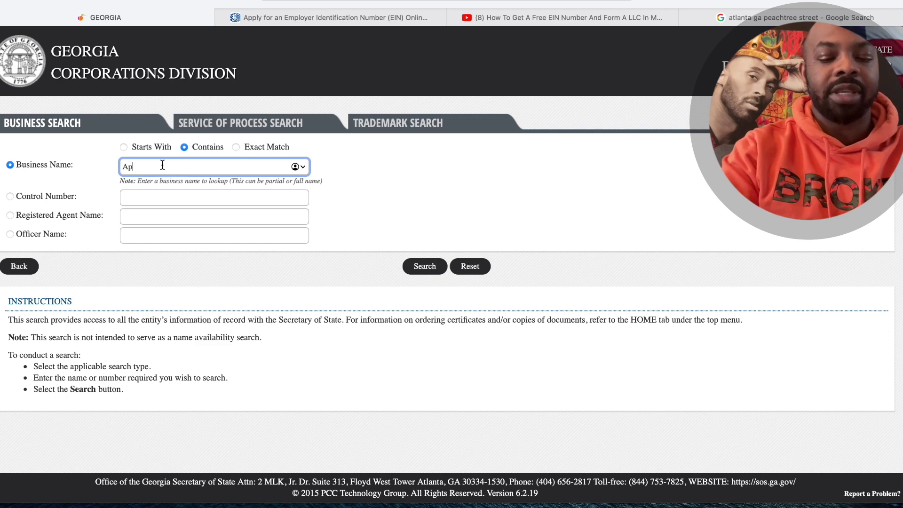
{"action": "type", "text": " Bees"}
{"action": "left_click", "coordinate": [428, 265]}
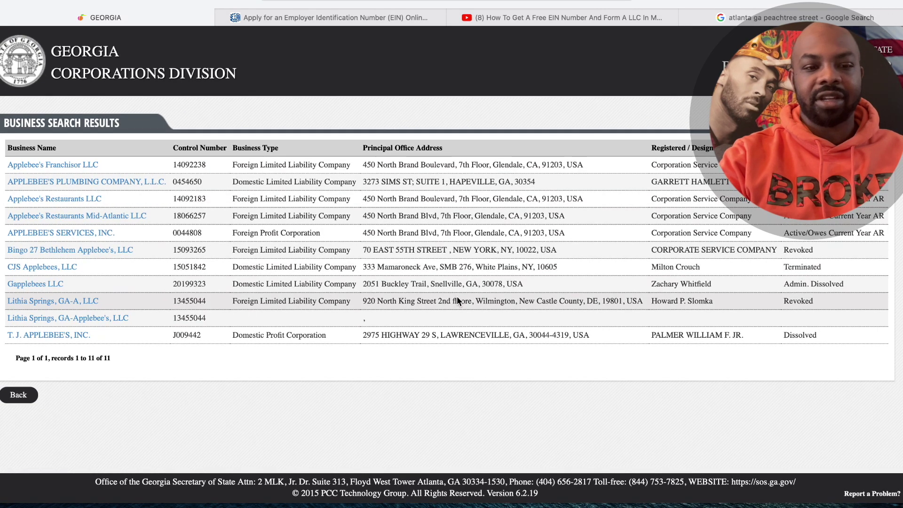
Return to the Corporations Division home page and open the Online Services login page, dismissing its notice.
{"action": "key", "text": "super+Left"}
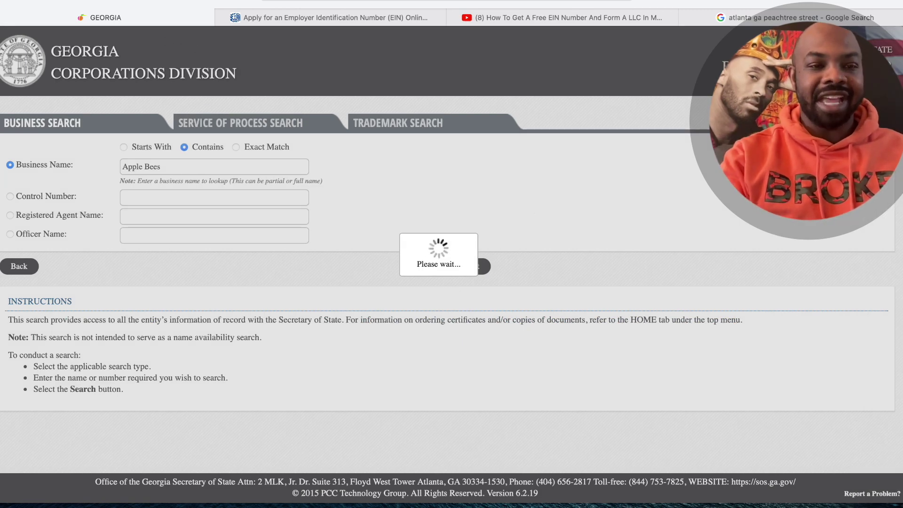
{"action": "left_click", "coordinate": [92, 1]}
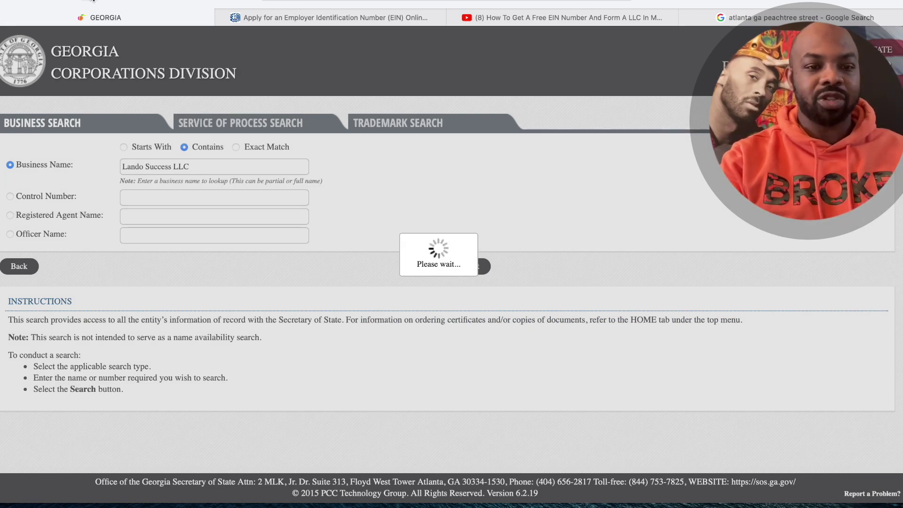
{"action": "left_click", "coordinate": [91, 1]}
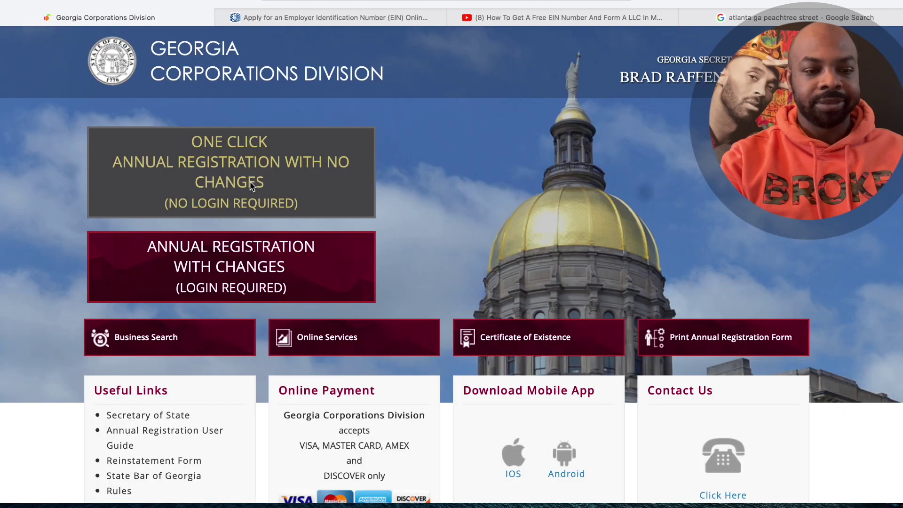
{"action": "scroll", "coordinate": [242, 214], "scroll_direction": "down", "scroll_amount": 3}
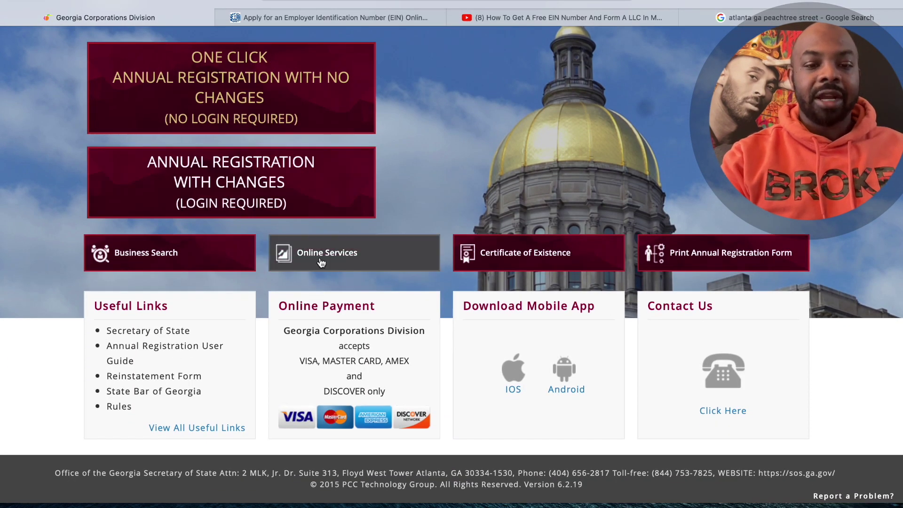
{"action": "left_click", "coordinate": [324, 255]}
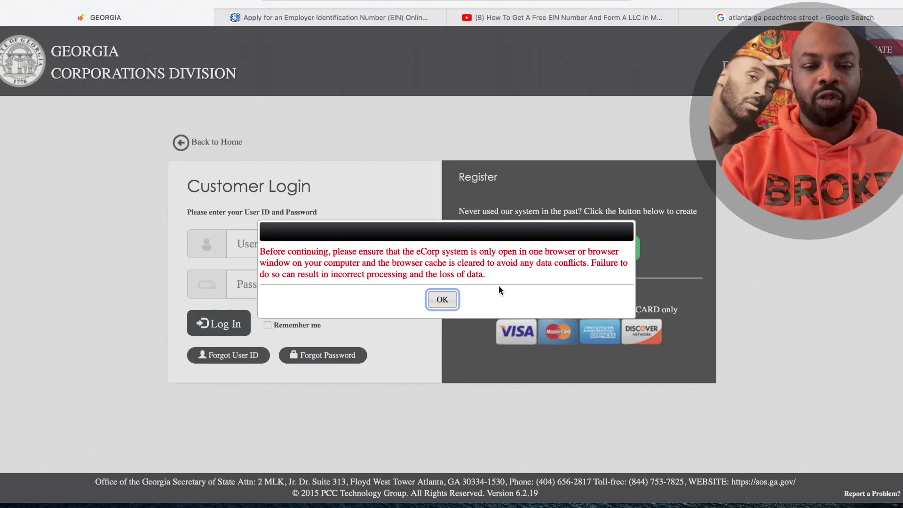
{"action": "left_click", "coordinate": [452, 300]}
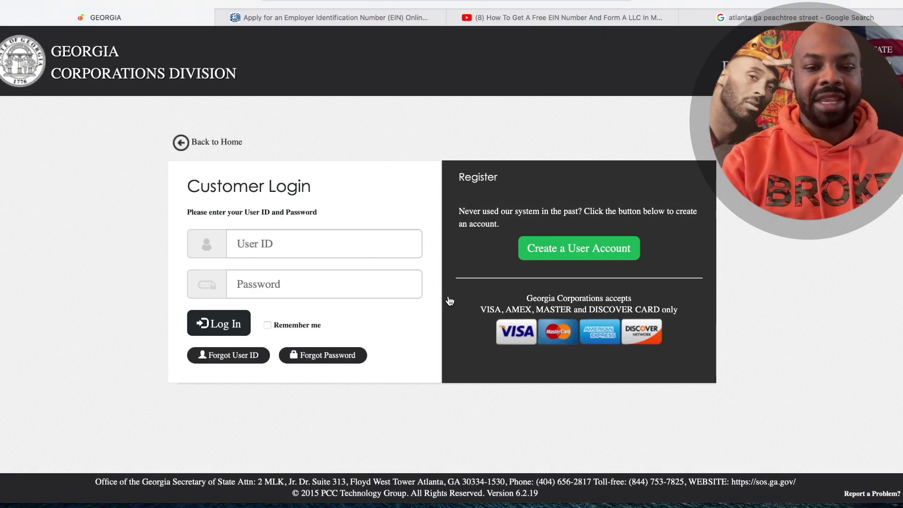
Open the new user account registration and go to the answer for the security question.
{"action": "left_click", "coordinate": [568, 259]}
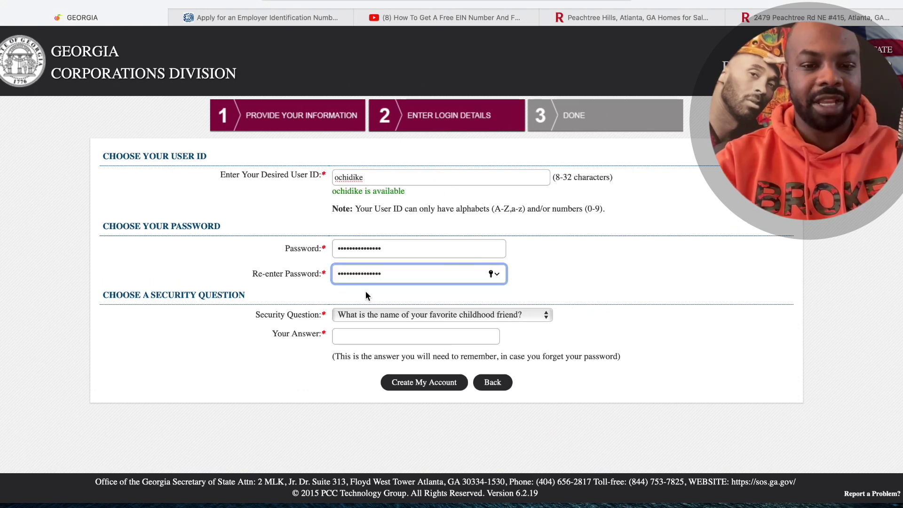
{"action": "left_click", "coordinate": [441, 334]}
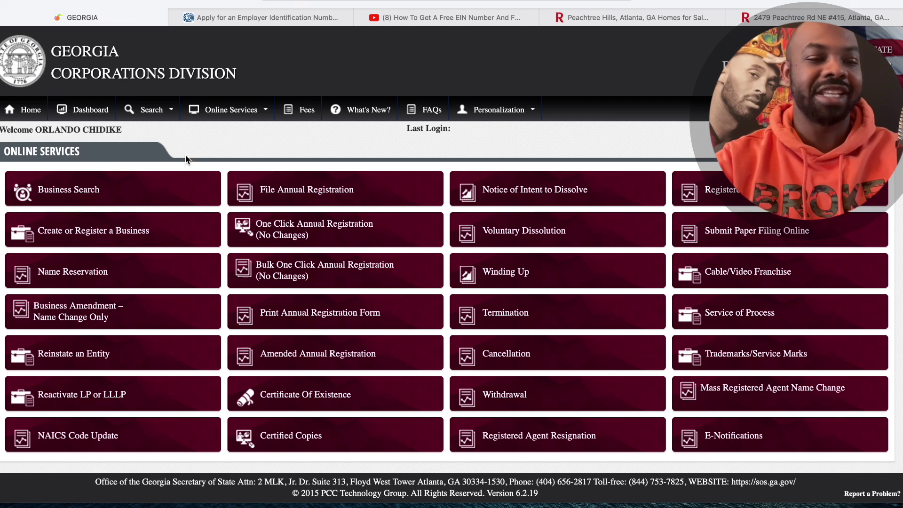
Start the business formation filing as a new domestic business with the type Domestic Limited Liability Company.
{"action": "left_click", "coordinate": [129, 235]}
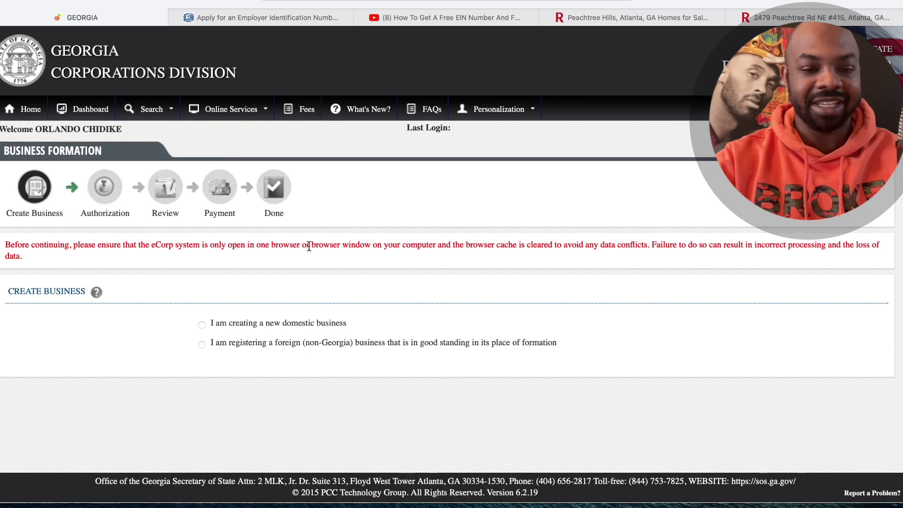
{"action": "left_click", "coordinate": [201, 326]}
{"action": "left_click", "coordinate": [391, 359]}
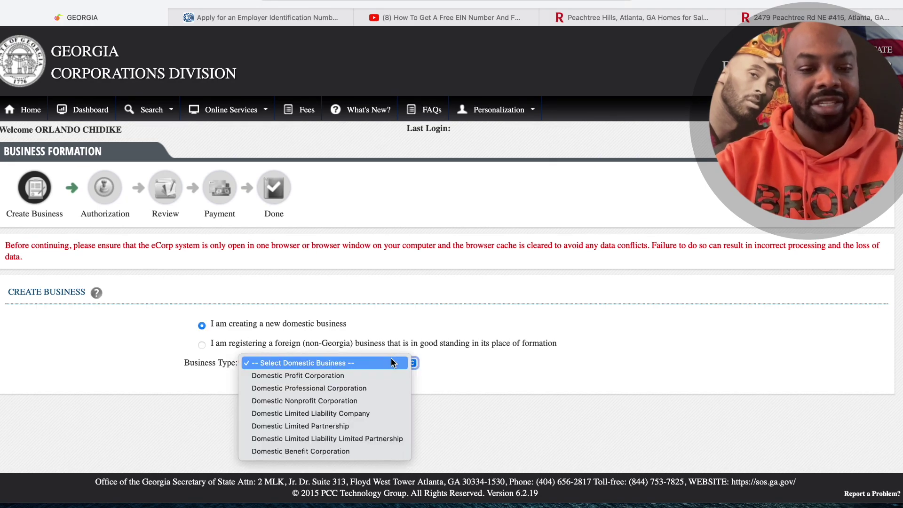
{"action": "left_click", "coordinate": [368, 413]}
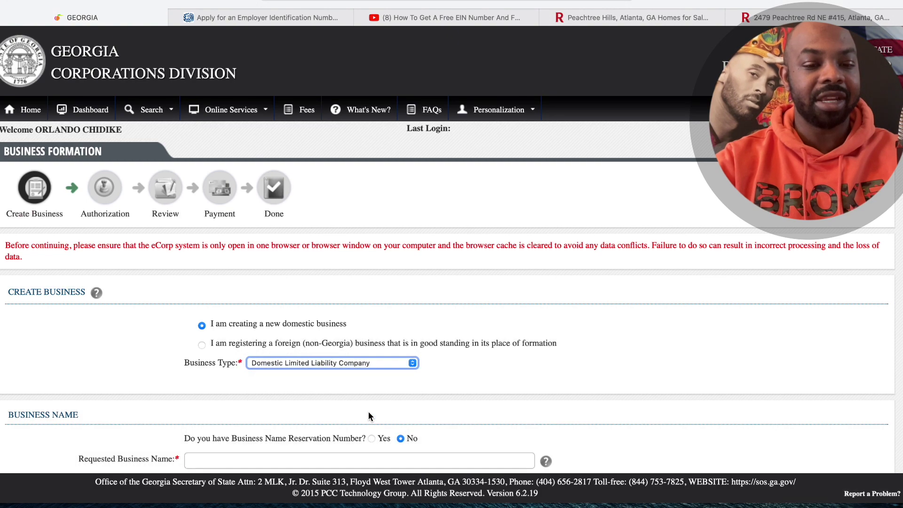
Enter "Lando Success LLC" as the requested business name.
{"action": "scroll", "coordinate": [432, 397], "scroll_direction": "down", "scroll_amount": 5}
{"action": "left_click", "coordinate": [357, 244]}
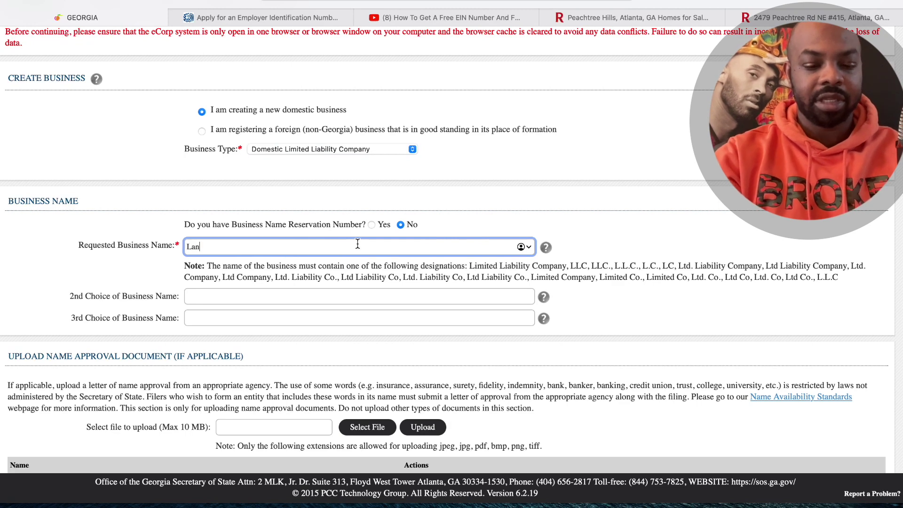
{"action": "type", "text": "Lando Suc"}
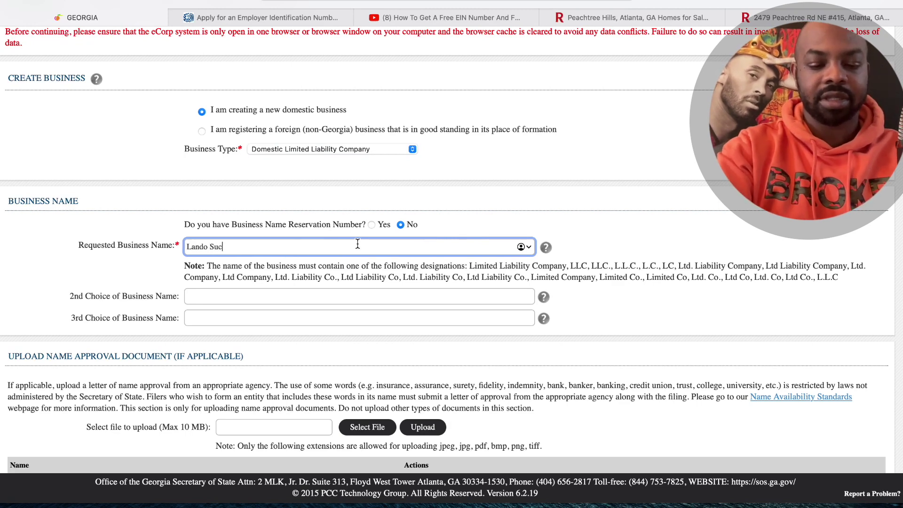
{"action": "type", "text": "cess LLC"}
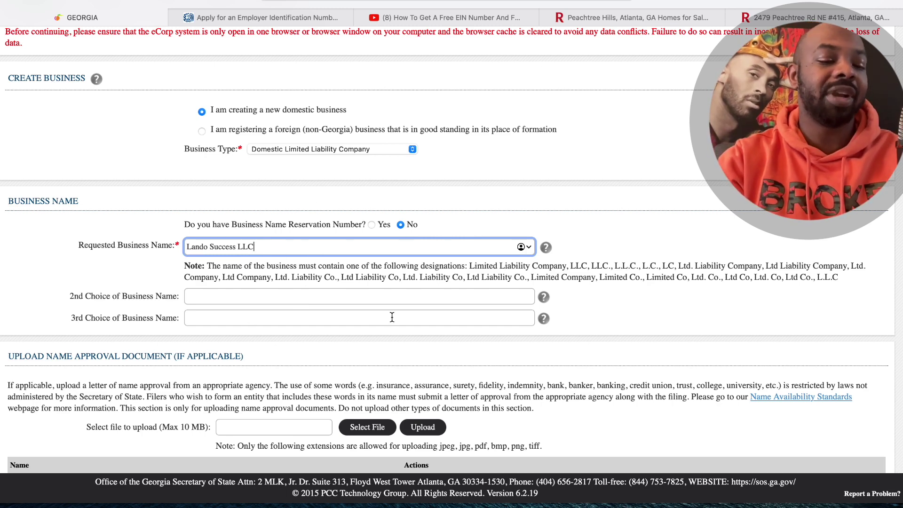
Set the business purpose to NAICS code Transportation and Warehousing (48) with sub-code General Freight Trucking, Long-Distance, Truckload (484121).
{"action": "scroll", "coordinate": [391, 316], "scroll_direction": "down", "scroll_amount": 2}
{"action": "scroll", "coordinate": [390, 321], "scroll_direction": "down", "scroll_amount": 4}
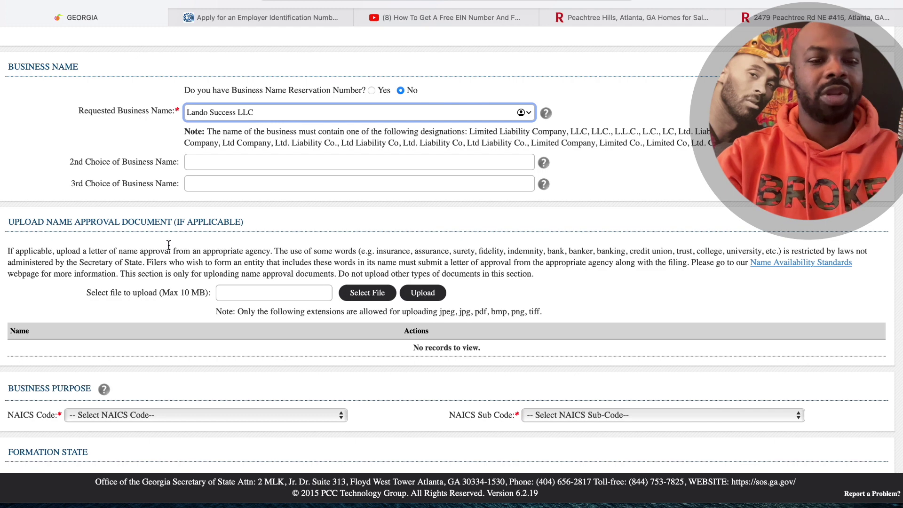
{"action": "scroll", "coordinate": [274, 266], "scroll_direction": "down", "scroll_amount": 1}
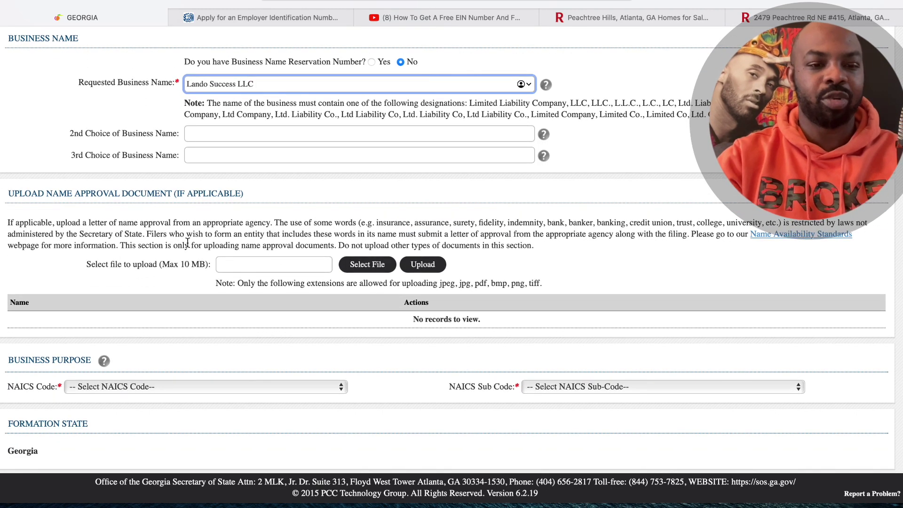
{"action": "scroll", "coordinate": [351, 240], "scroll_direction": "down", "scroll_amount": 2}
{"action": "scroll", "coordinate": [351, 240], "scroll_direction": "down", "scroll_amount": 4}
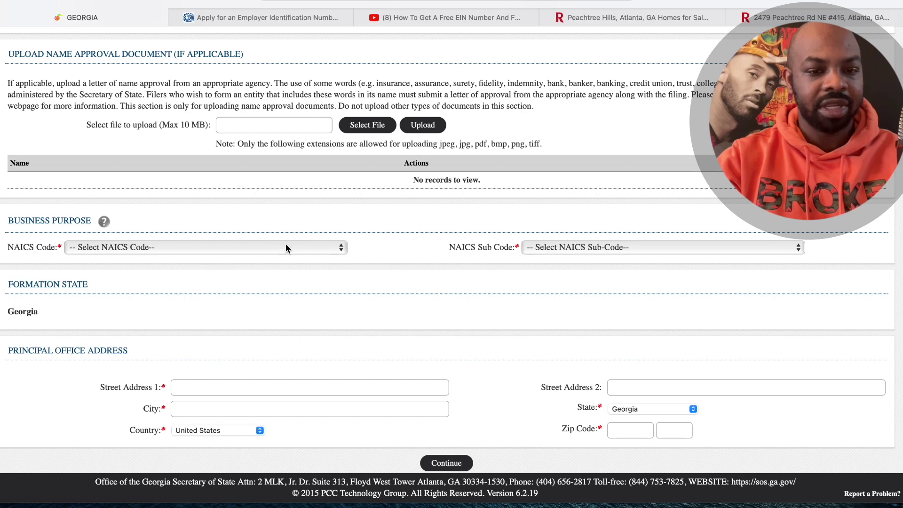
{"action": "left_click", "coordinate": [286, 245]}
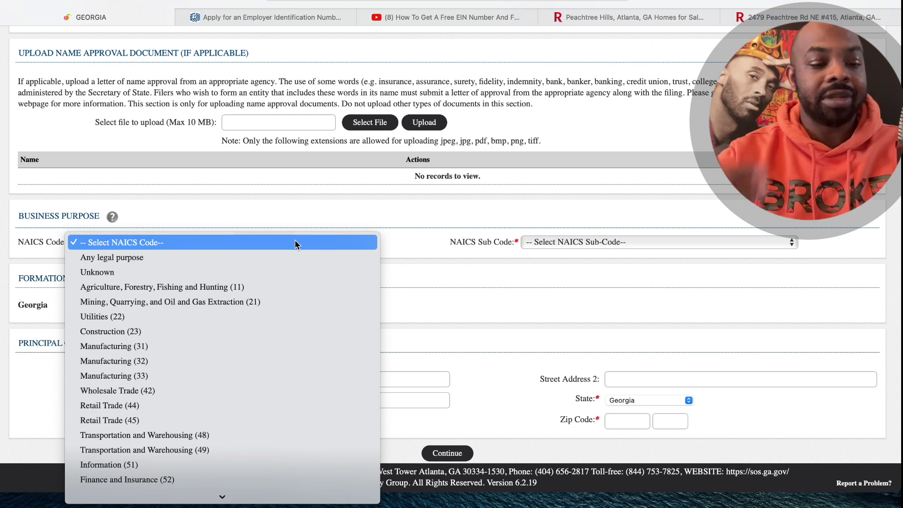
{"action": "scroll", "coordinate": [311, 351], "scroll_direction": "down", "scroll_amount": 5}
{"action": "scroll", "coordinate": [310, 347], "scroll_direction": "down", "scroll_amount": 1}
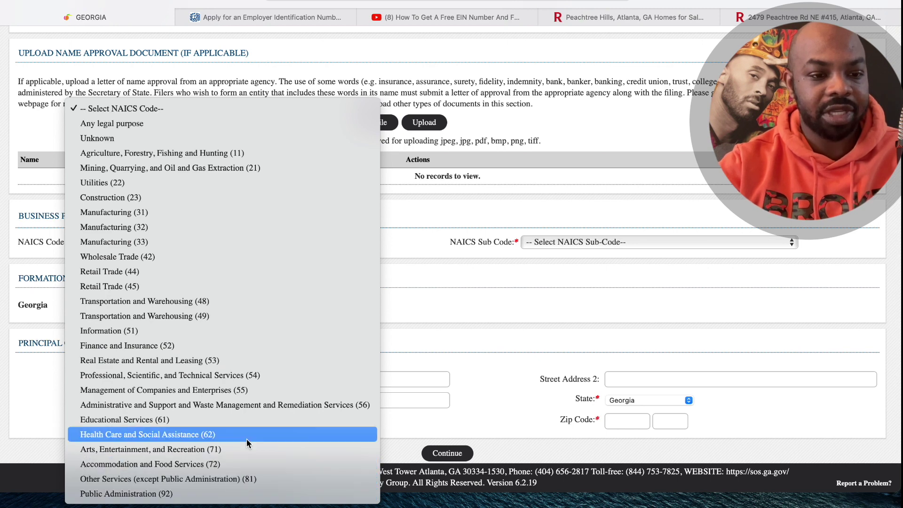
{"action": "left_click", "coordinate": [251, 303]}
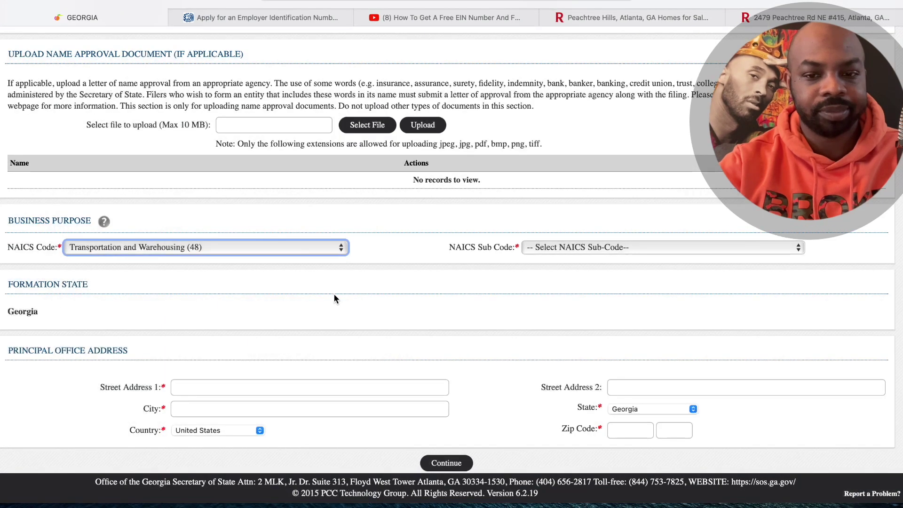
{"action": "left_click", "coordinate": [677, 242]}
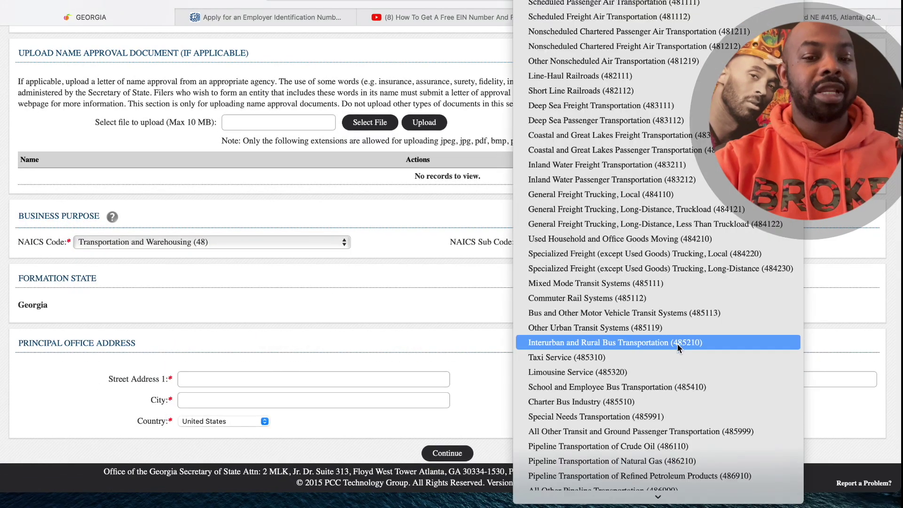
{"action": "left_click", "coordinate": [721, 212]}
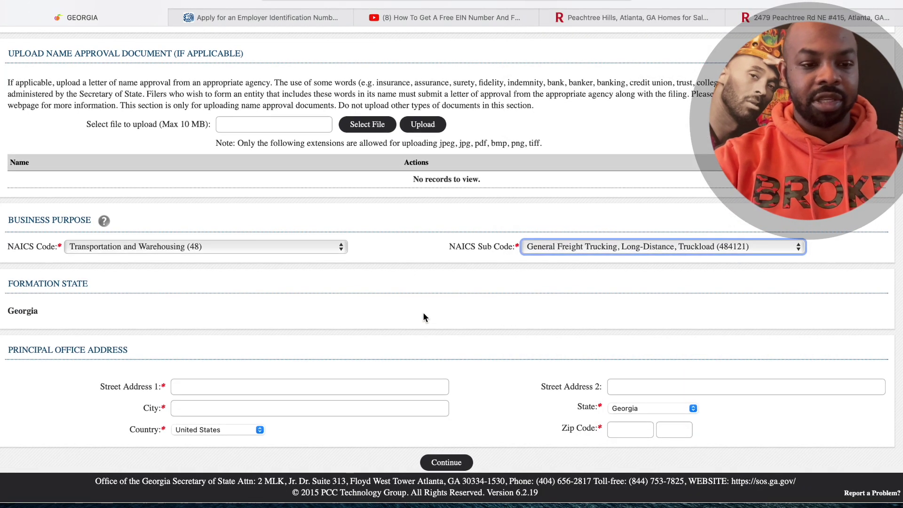
Go to the principal office street address and work through the authorization page down to the filer's certification.
{"action": "left_click", "coordinate": [388, 387]}
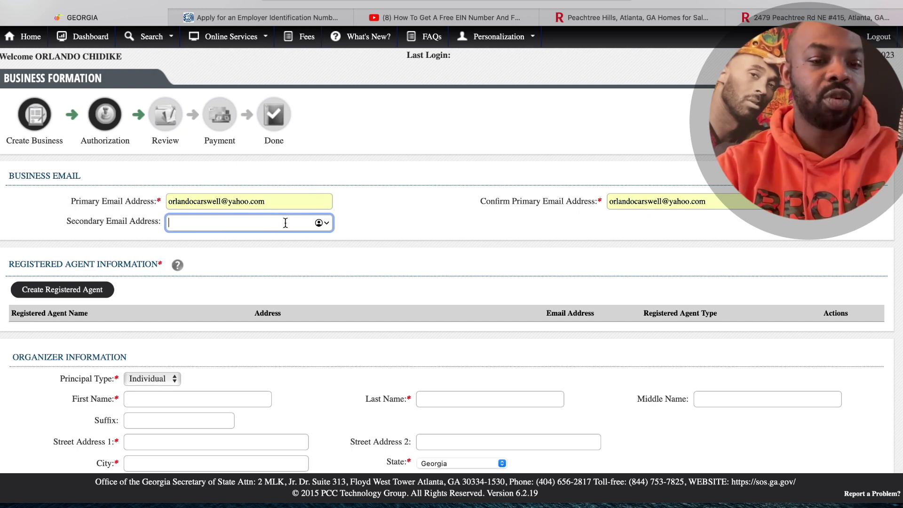
{"action": "scroll", "coordinate": [260, 268], "scroll_direction": "down", "scroll_amount": 2}
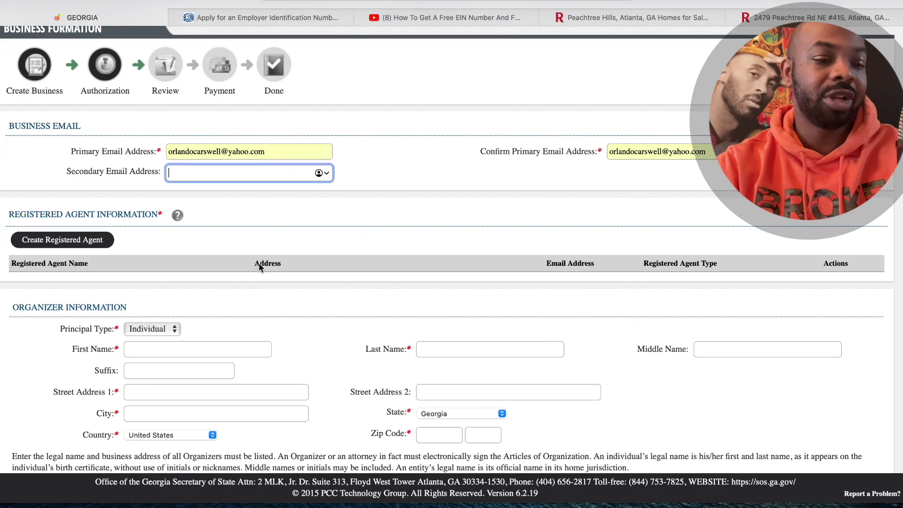
{"action": "scroll", "coordinate": [259, 263], "scroll_direction": "down", "scroll_amount": 1}
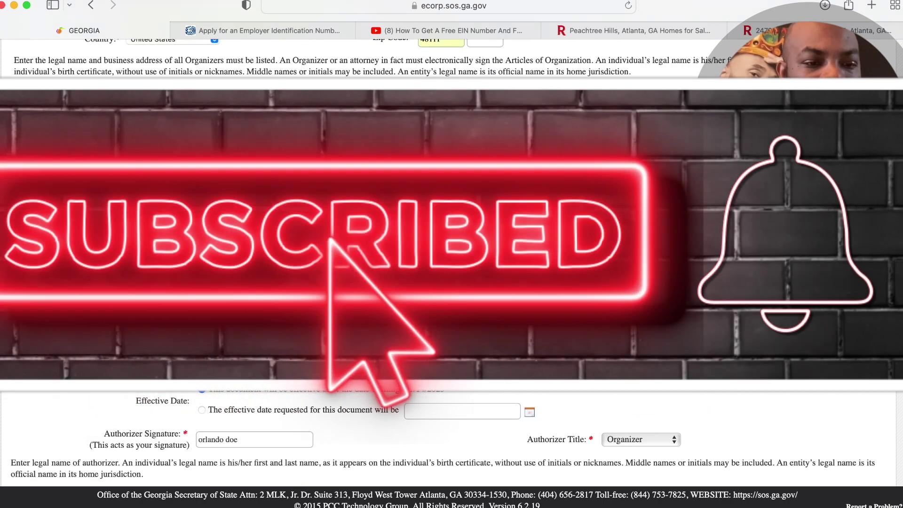
{"action": "scroll", "coordinate": [452, 282], "scroll_direction": "down", "scroll_amount": 2}
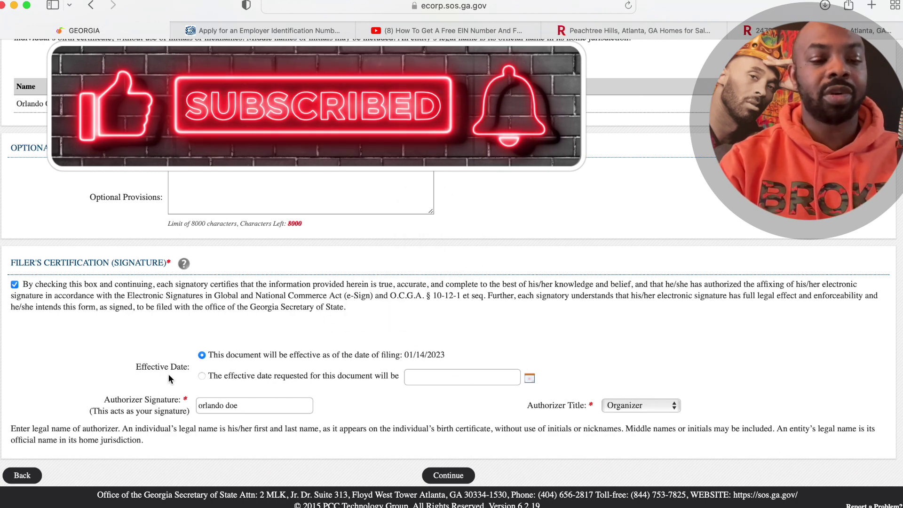
Make the document effective as of the date of filing and submit the reviewed filing for payment.
{"action": "left_click", "coordinate": [203, 376]}
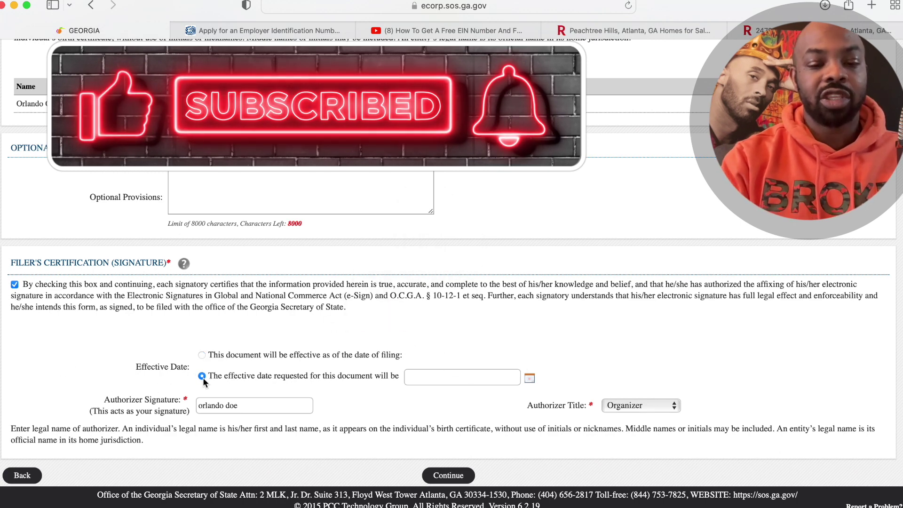
{"action": "left_click", "coordinate": [202, 355]}
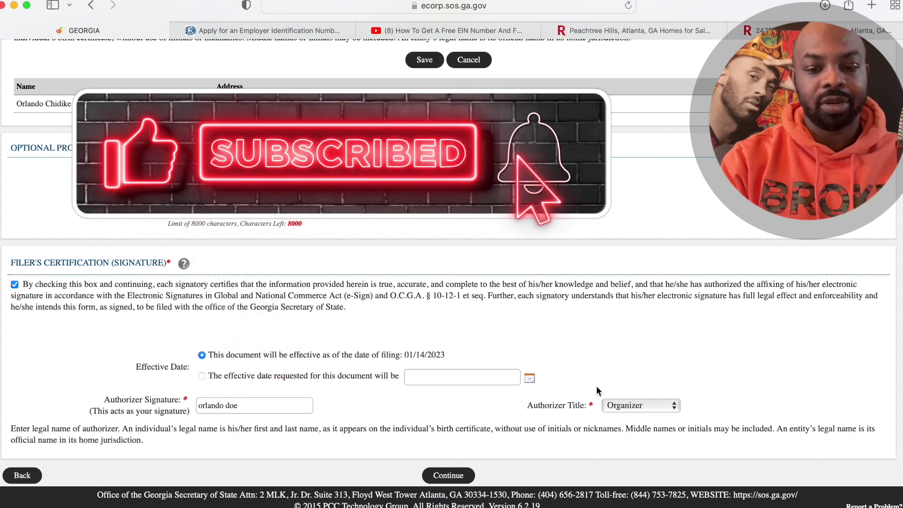
{"action": "left_click", "coordinate": [448, 475]}
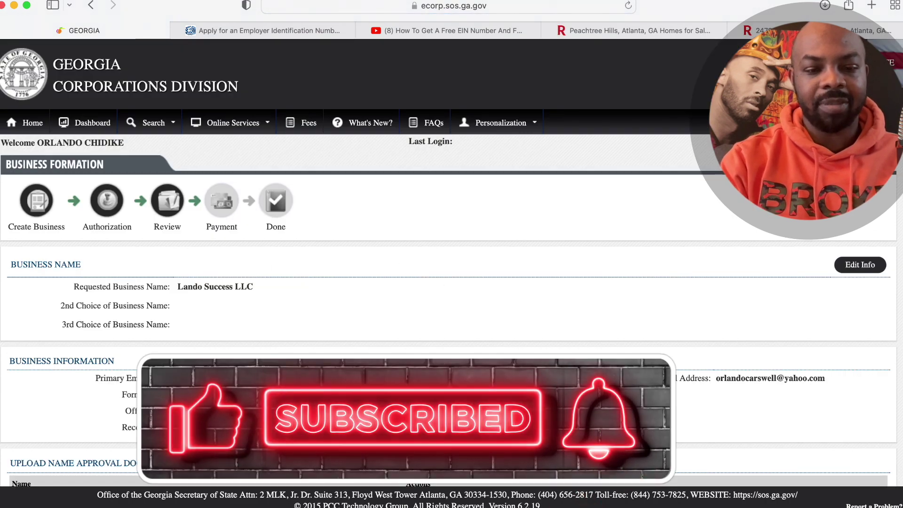
{"action": "scroll", "coordinate": [383, 326], "scroll_direction": "down", "scroll_amount": 15}
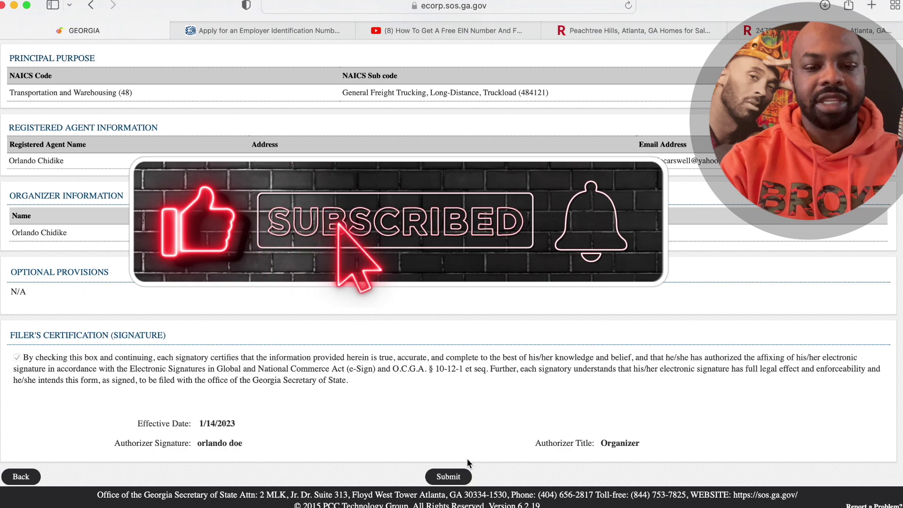
{"action": "left_click", "coordinate": [458, 476]}
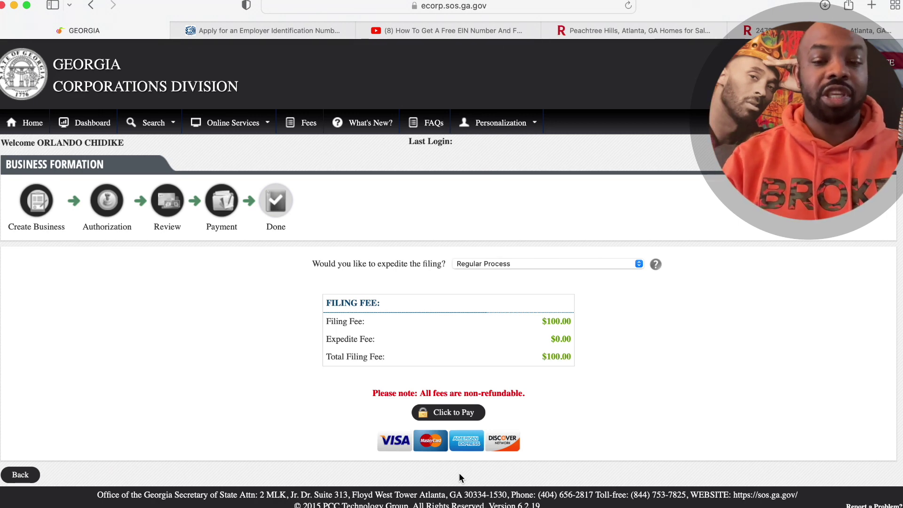
Compare the fees for Same Day and Two Business Days expediting, and set the filing back to Regular Process.
{"action": "left_click", "coordinate": [613, 264]}
{"action": "left_click", "coordinate": [604, 276]}
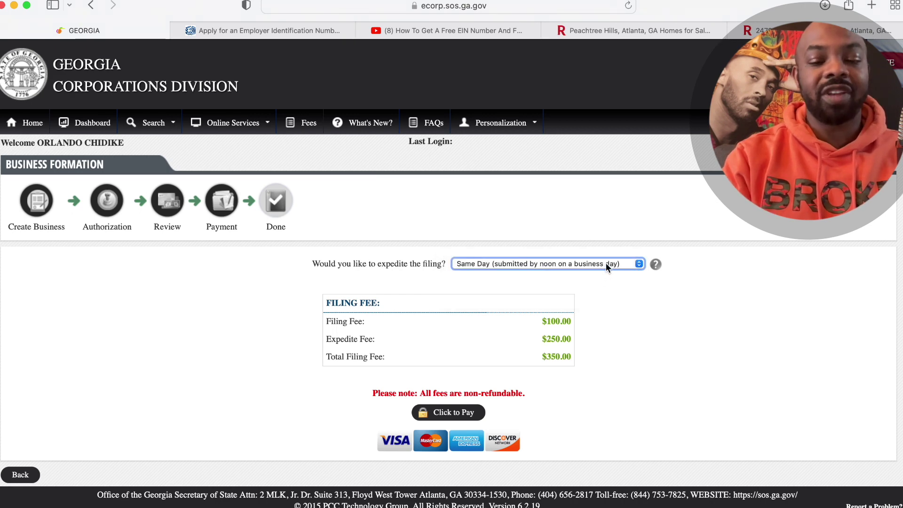
{"action": "left_click", "coordinate": [605, 265]}
{"action": "left_click", "coordinate": [601, 273]}
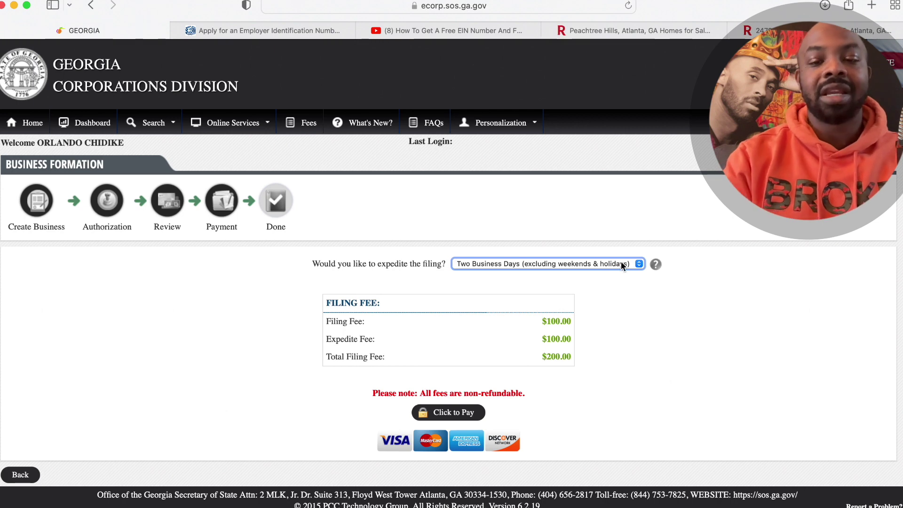
{"action": "left_click", "coordinate": [614, 262]}
{"action": "left_click", "coordinate": [607, 242]}
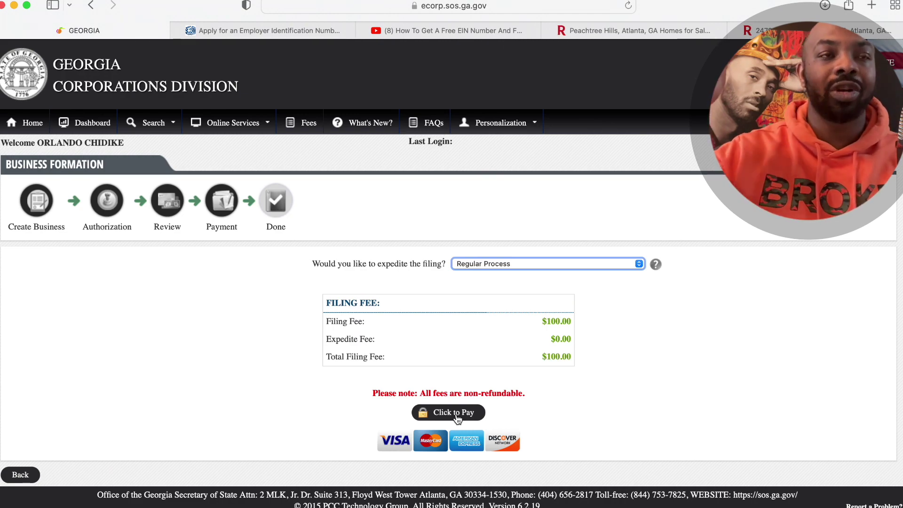
Switch to the IRS page for applying for an EIN online, review its steps and try to start the online application.
{"action": "left_click", "coordinate": [200, 26]}
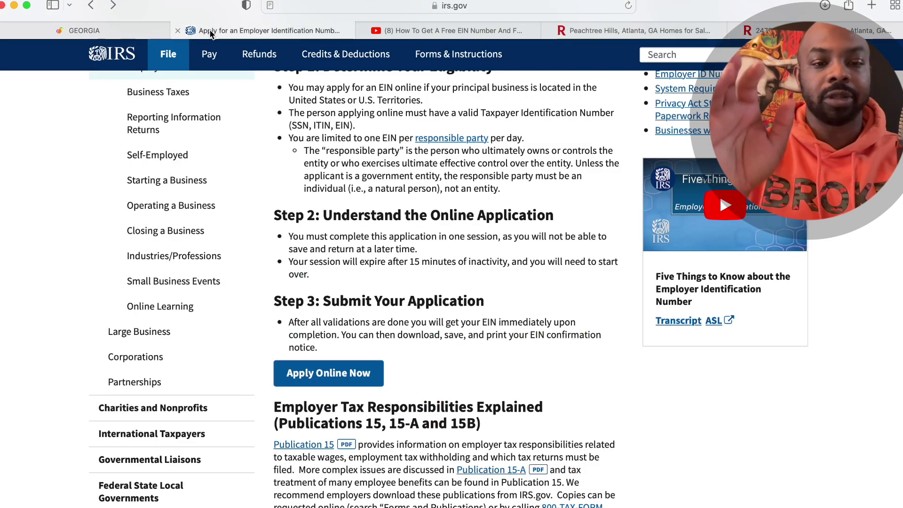
{"action": "left_click", "coordinate": [473, 8]}
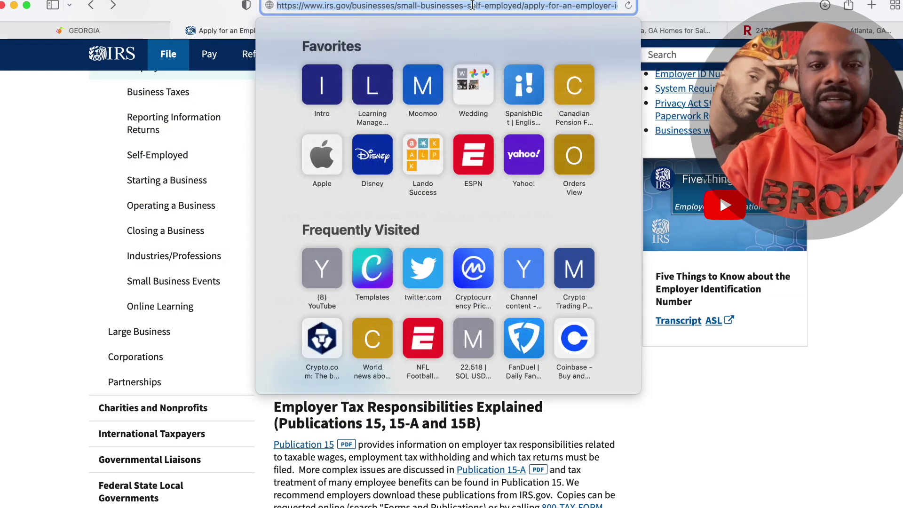
{"action": "left_click", "coordinate": [242, 144]}
{"action": "scroll", "coordinate": [367, 142], "scroll_direction": "up", "scroll_amount": 6}
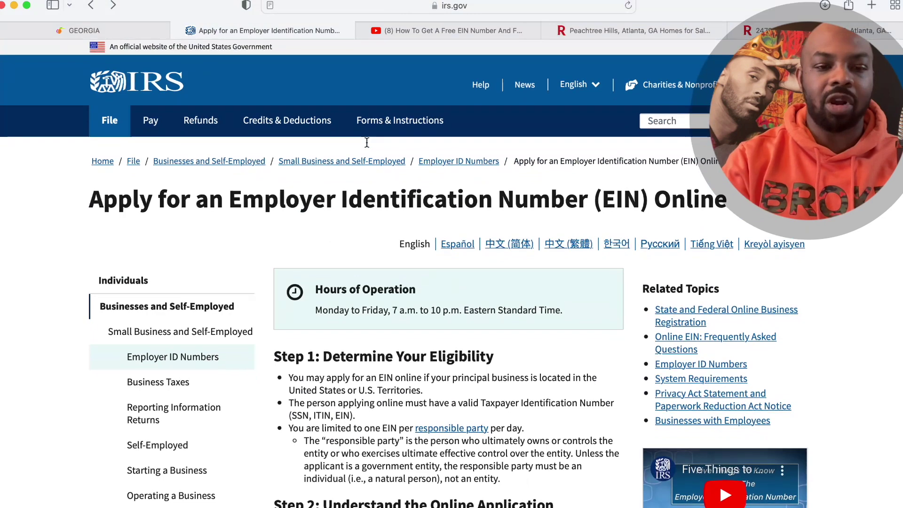
{"action": "scroll", "coordinate": [367, 146], "scroll_direction": "down", "scroll_amount": 1}
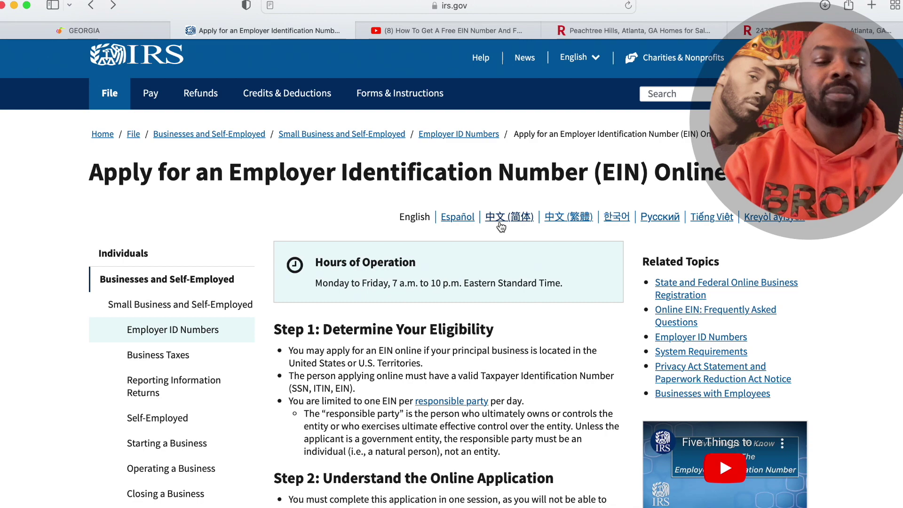
{"action": "scroll", "coordinate": [501, 227], "scroll_direction": "down", "scroll_amount": 3}
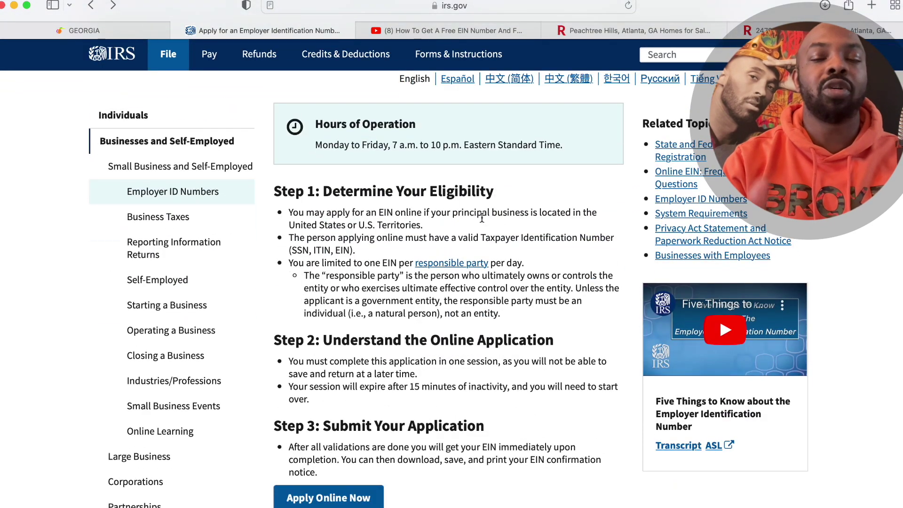
{"action": "scroll", "coordinate": [481, 217], "scroll_direction": "down", "scroll_amount": 3}
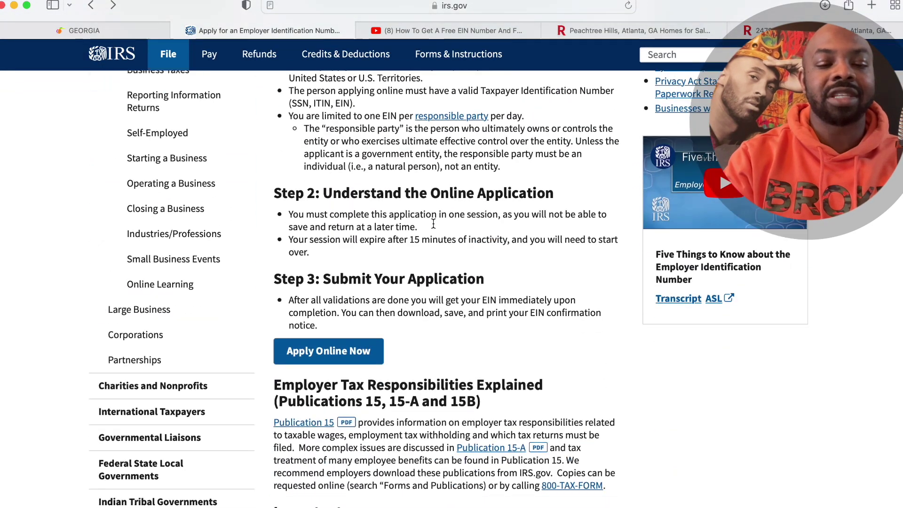
{"action": "left_click", "coordinate": [361, 352]}
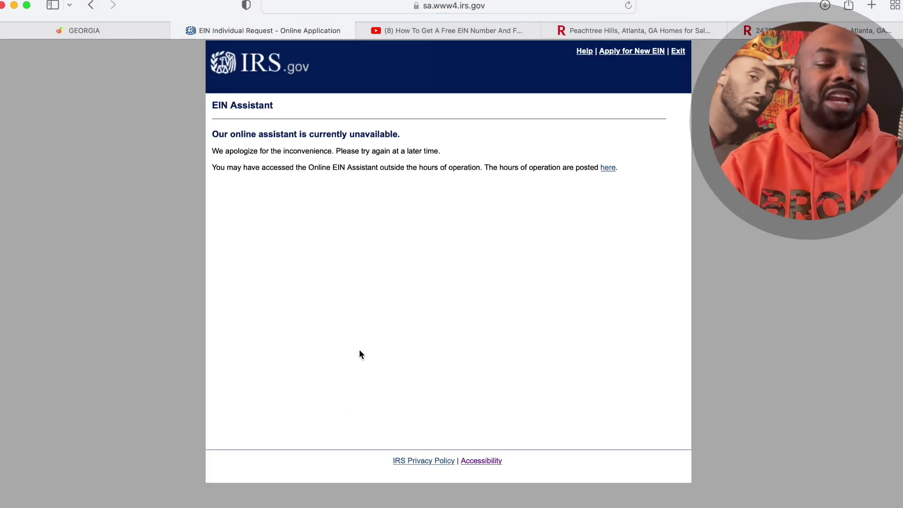
{"action": "key", "text": "super+bracketleft"}
Switch to the YouTube video "How To Get A Free EIN Number And Form A LLC In Michigan" and play it full screen.
{"action": "left_click", "coordinate": [445, 30]}
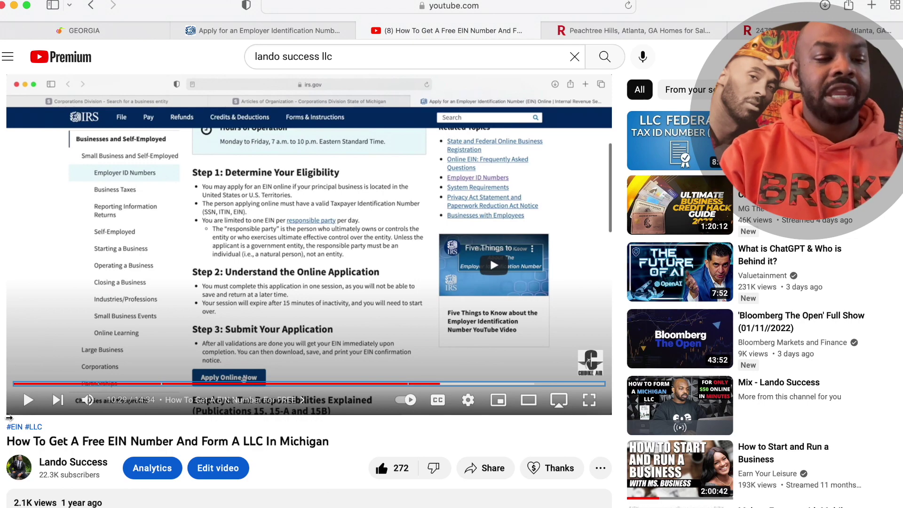
{"action": "left_click", "coordinate": [28, 400]}
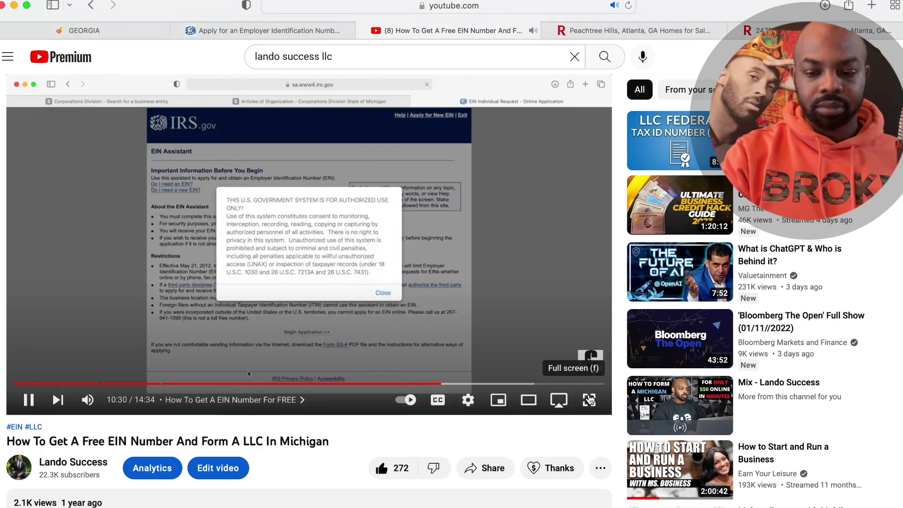
{"action": "left_click", "coordinate": [589, 400]}
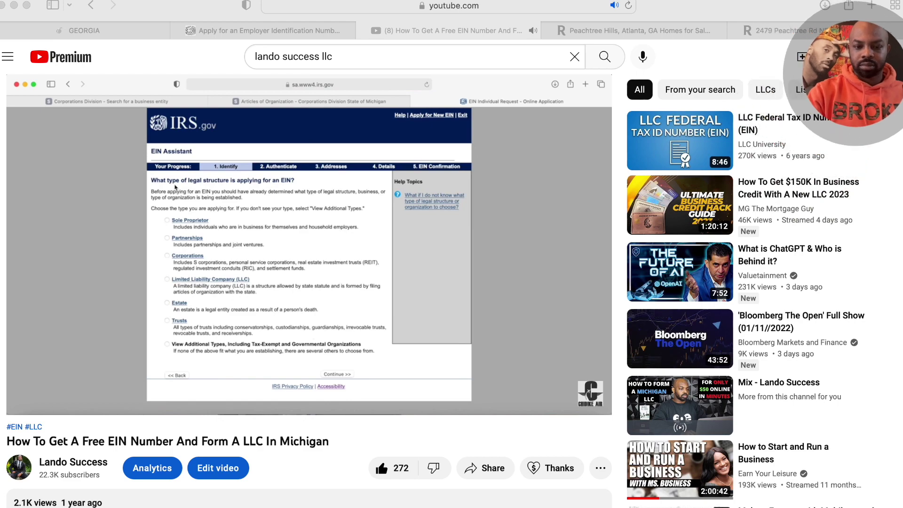
{"action": "left_click", "coordinate": [596, 399]}
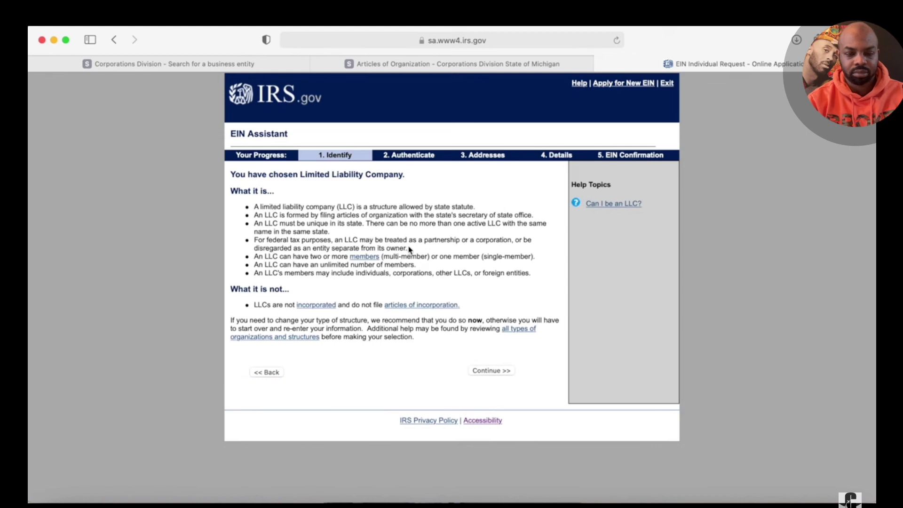
Accept the Limited Liability Company structure in the EIN Assistant and enter 1 member with Michigan (MI) as the business location.
{"action": "left_click", "coordinate": [492, 371]}
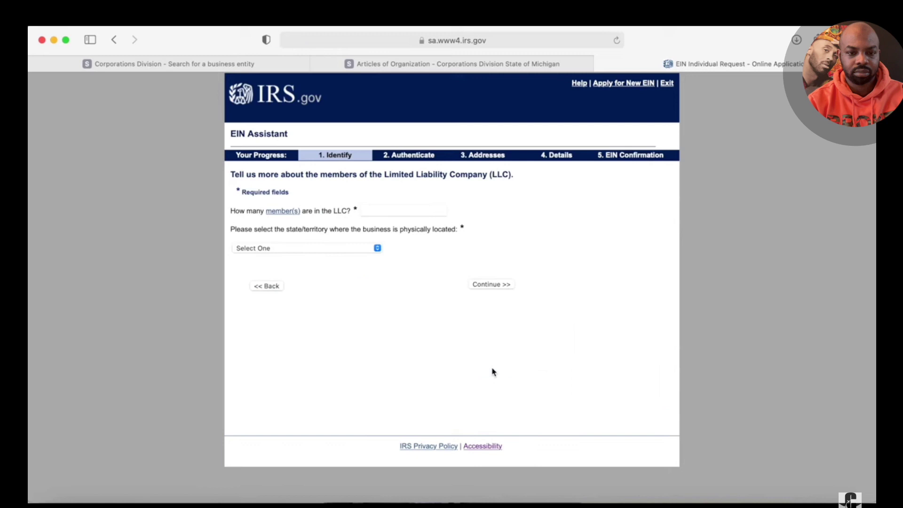
{"action": "left_click", "coordinate": [389, 209]}
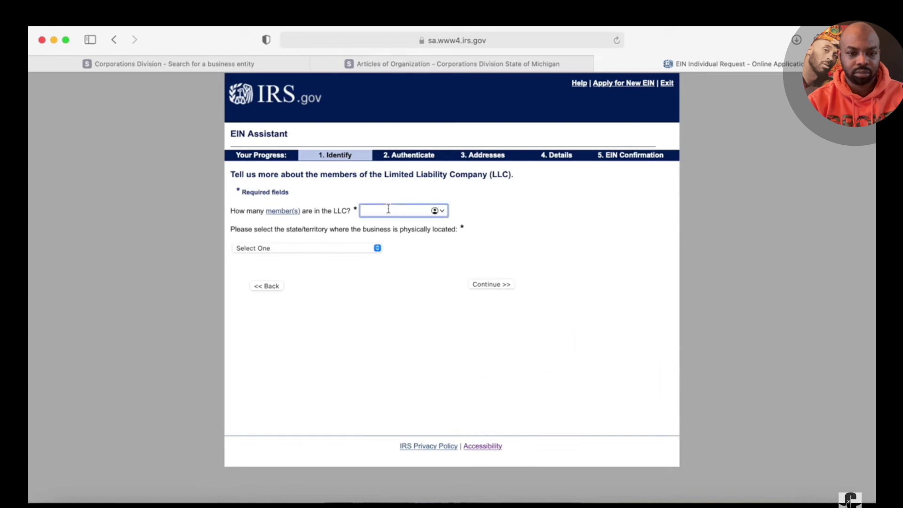
{"action": "left_click", "coordinate": [323, 248]}
{"action": "scroll", "coordinate": [319, 373], "scroll_direction": "down", "scroll_amount": 5}
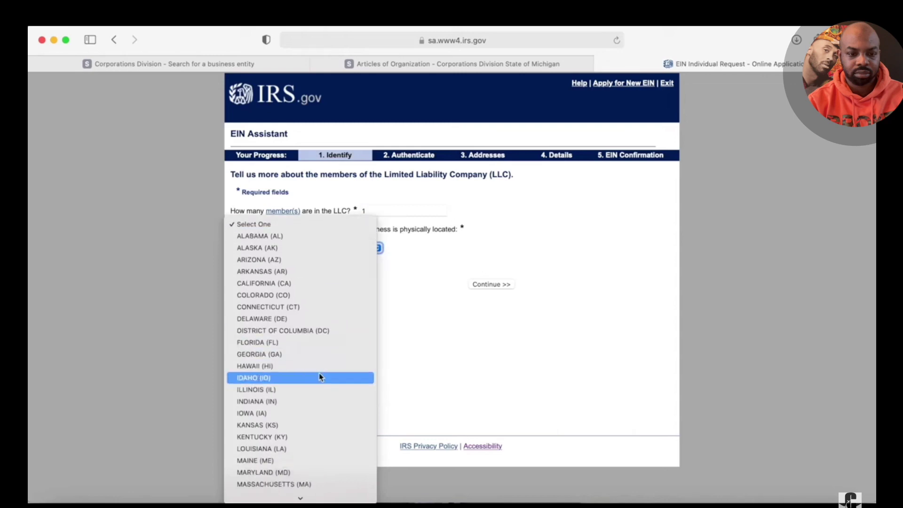
{"action": "left_click", "coordinate": [322, 319]}
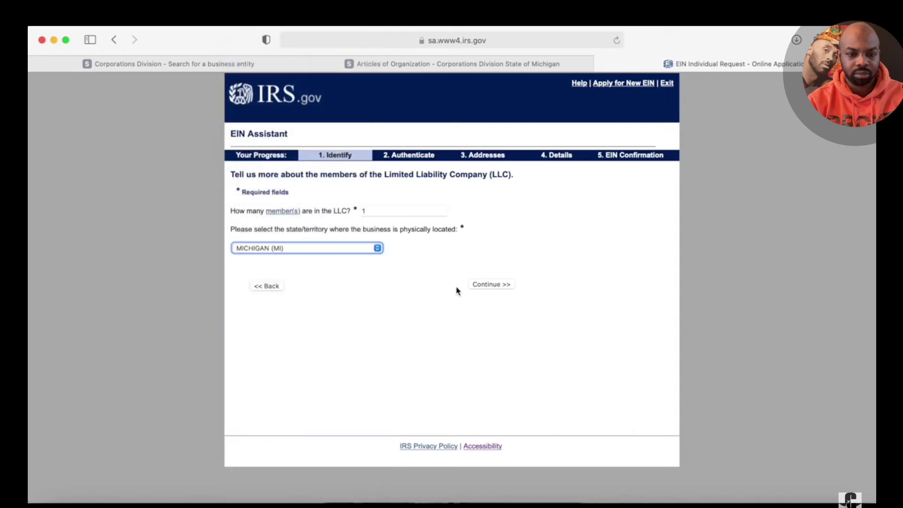
Confirm the single-member LLC classification and give Started a new business as the reason for requesting an EIN.
{"action": "left_click", "coordinate": [489, 285]}
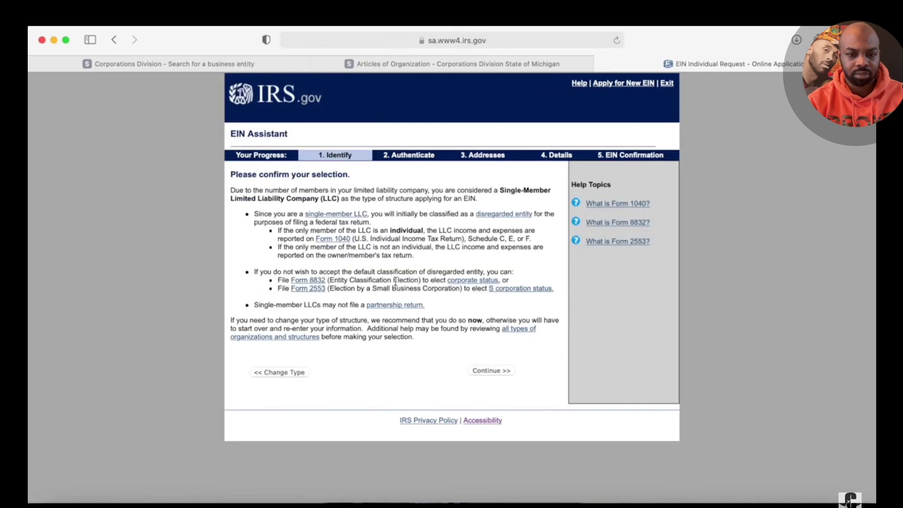
{"action": "left_click", "coordinate": [488, 372]}
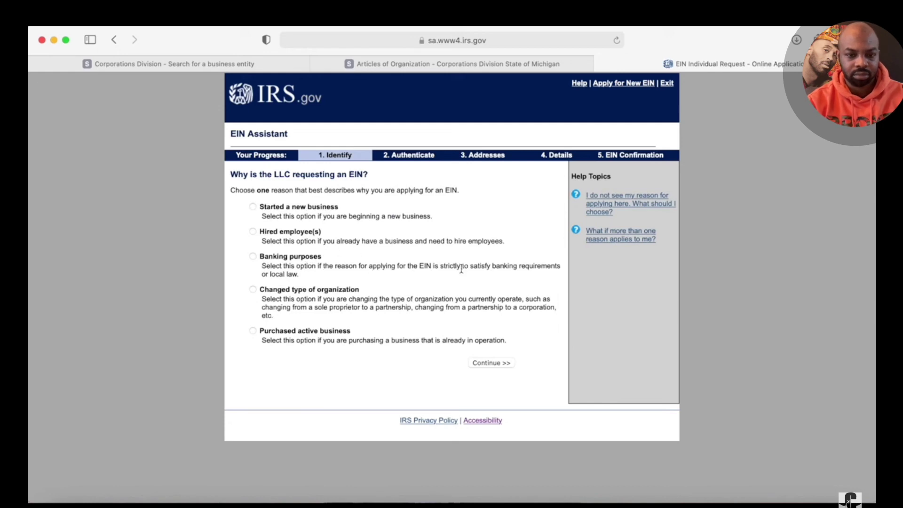
{"action": "left_click", "coordinate": [253, 207]}
{"action": "left_click", "coordinate": [509, 362]}
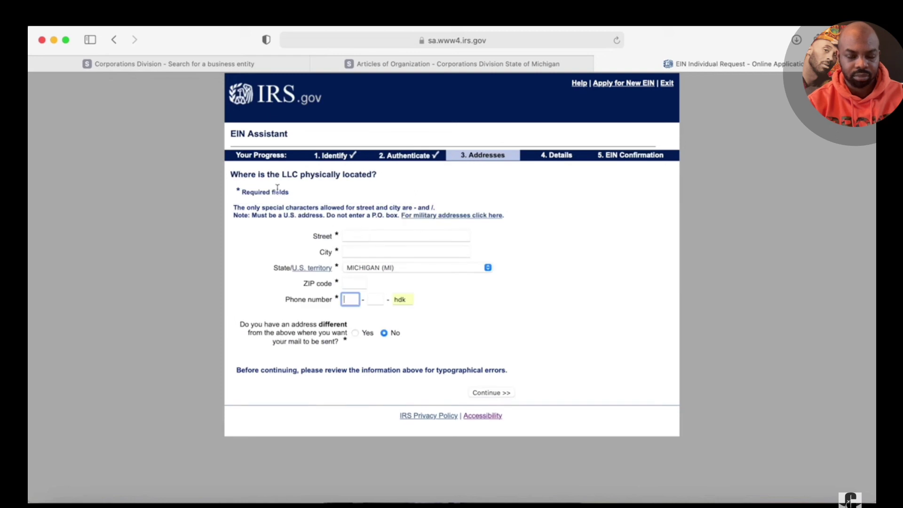
Start on the LLC's street address, try Yes for a different mailing address, and set that answer back to No.
{"action": "left_click", "coordinate": [383, 235]}
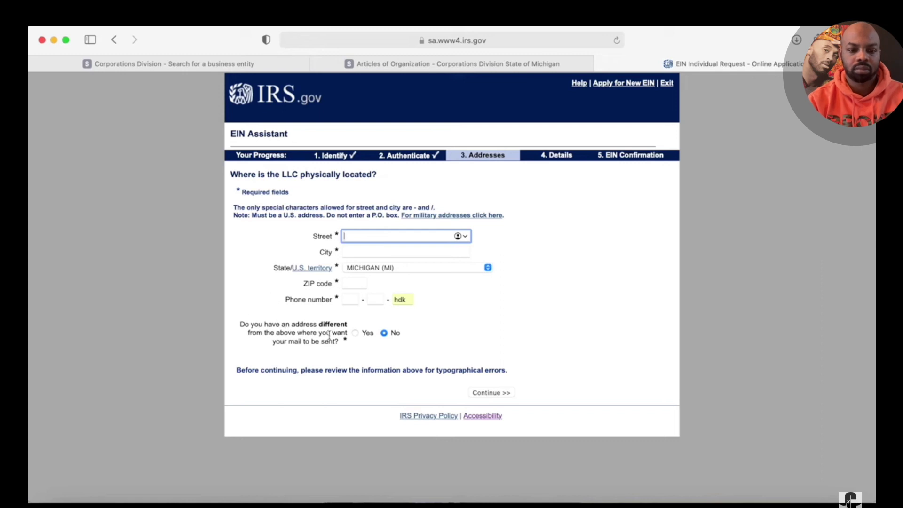
{"action": "left_click", "coordinate": [355, 335]}
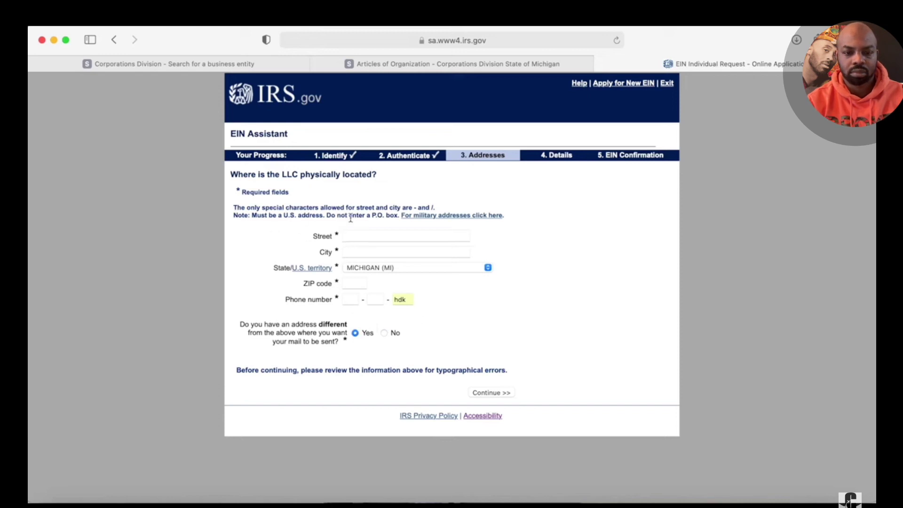
{"action": "left_click", "coordinate": [387, 334]}
{"action": "left_click", "coordinate": [377, 238]}
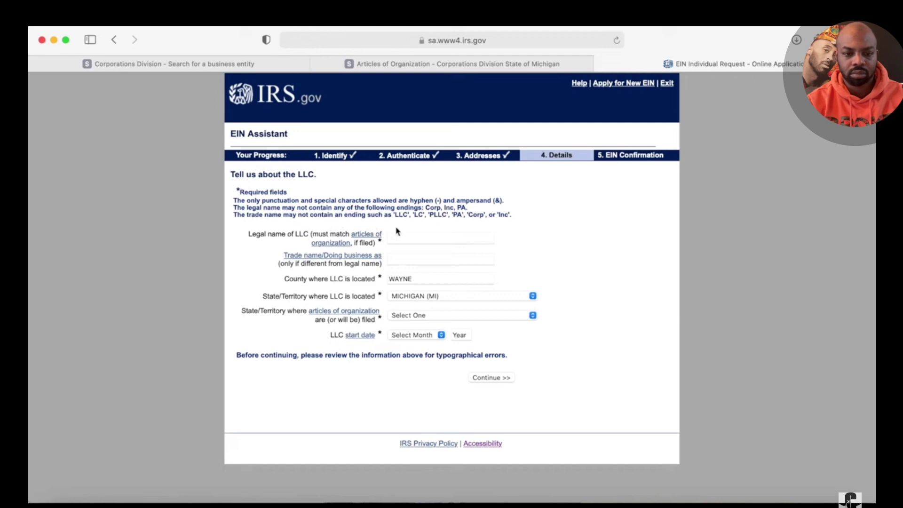
Fill in the LLC details with legal name Chidike Integrity LLC and articles filed in MICHIGAN (MI), and open the start month choices.
{"action": "left_click", "coordinate": [416, 233]}
{"action": "type", "text": "Chidike Integrity LLC"}
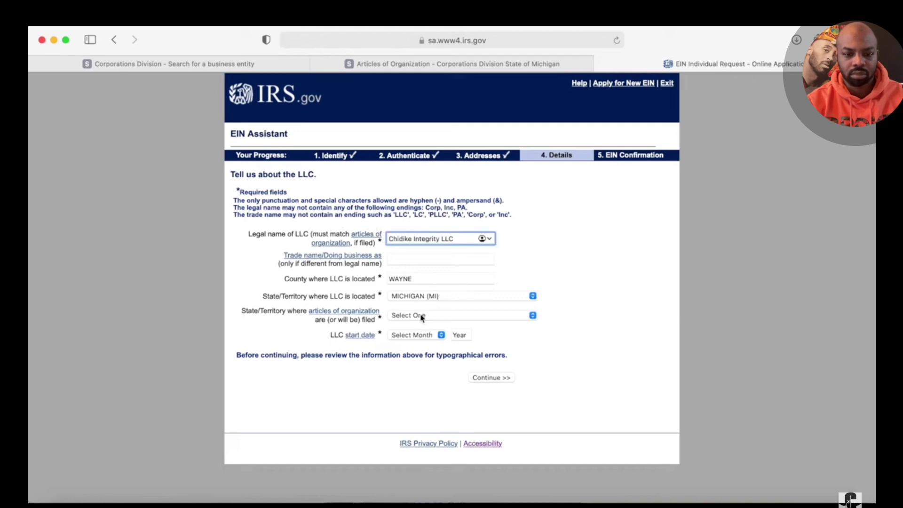
{"action": "left_click", "coordinate": [420, 316]}
{"action": "scroll", "coordinate": [444, 409], "scroll_direction": "down", "scroll_amount": 10}
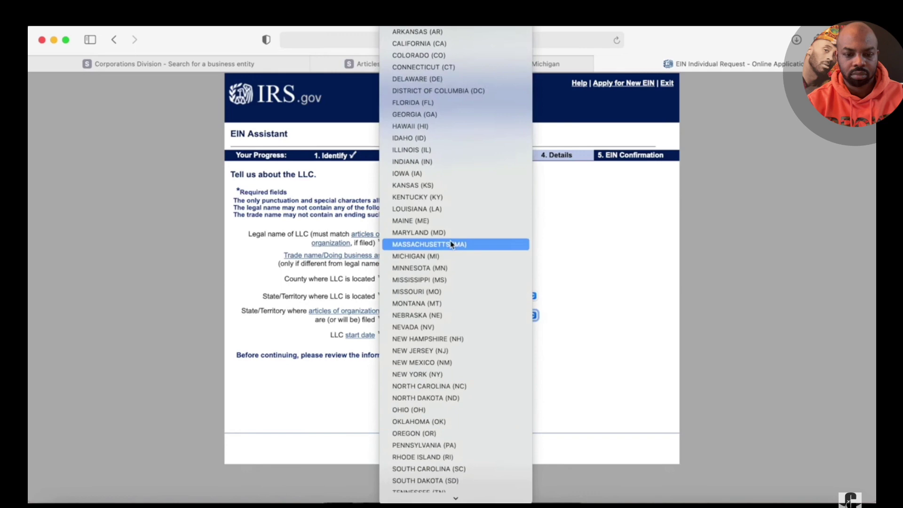
{"action": "left_click", "coordinate": [444, 255]}
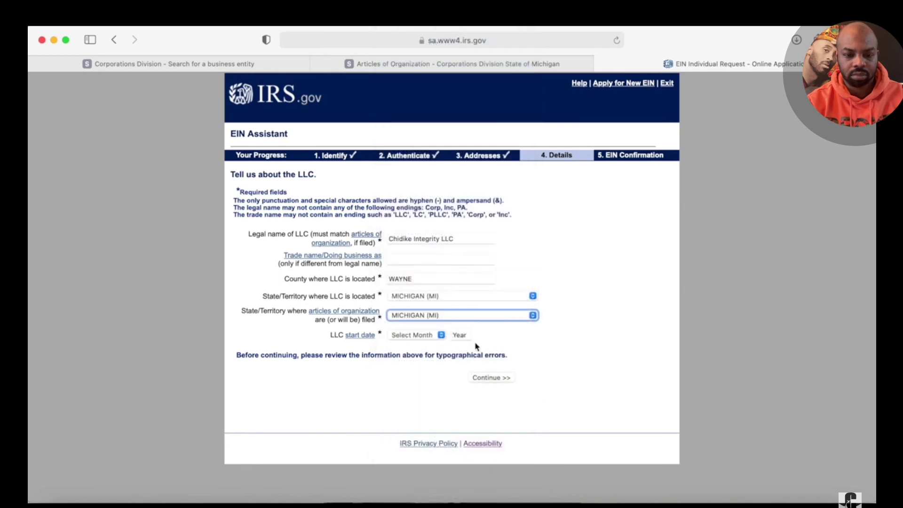
{"action": "left_click", "coordinate": [420, 335]}
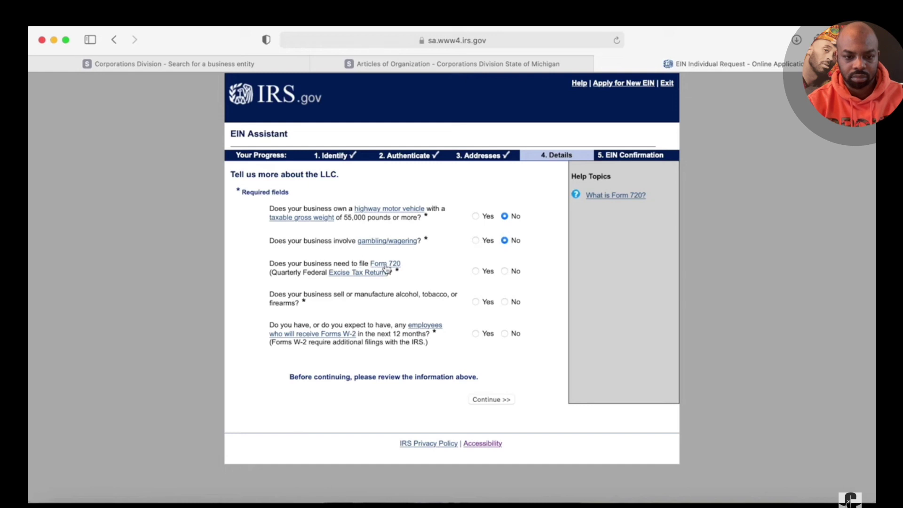
Answer No to the Form 720, alcohol, tobacco or firearms, and W-2 employees questions, and submit the answers.
{"action": "left_click", "coordinate": [504, 271]}
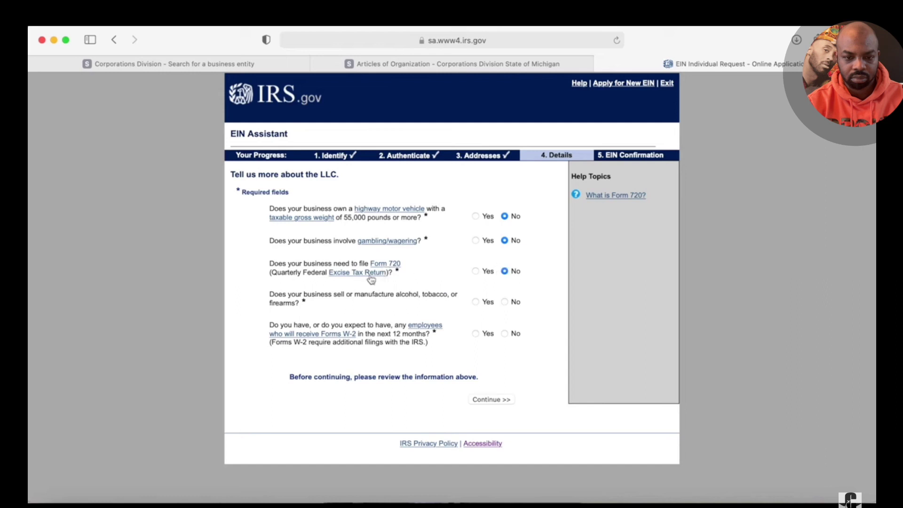
{"action": "left_click", "coordinate": [506, 301]}
{"action": "left_click", "coordinate": [505, 334]}
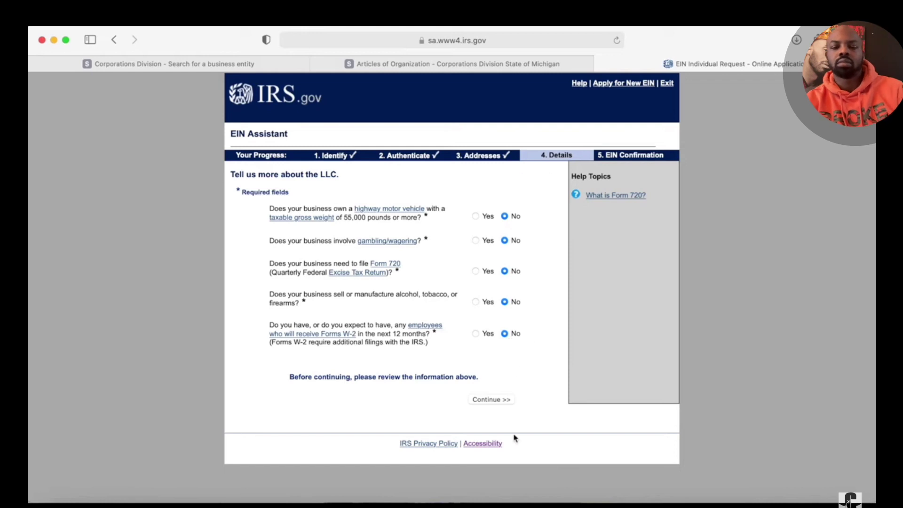
{"action": "left_click", "coordinate": [504, 400]}
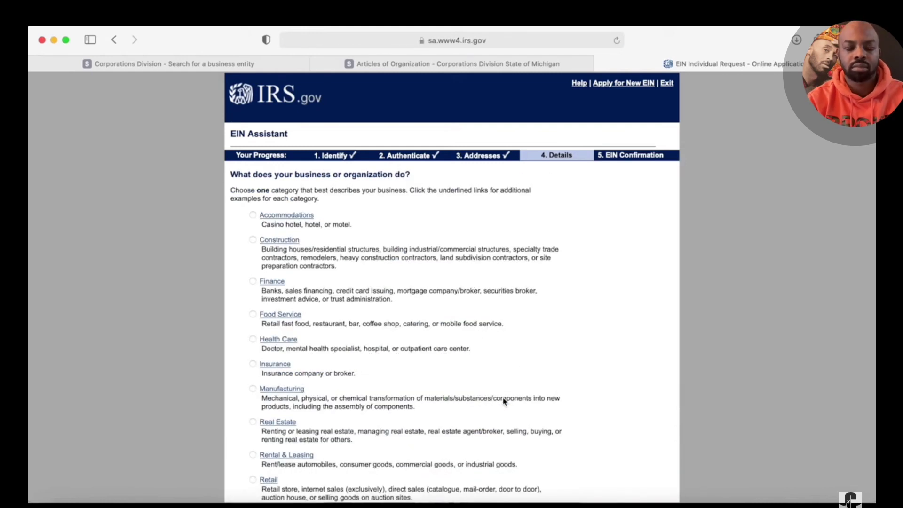
Review the list of business categories and submit Other as what the LLC does.
{"action": "scroll", "coordinate": [503, 400], "scroll_direction": "down", "scroll_amount": 3}
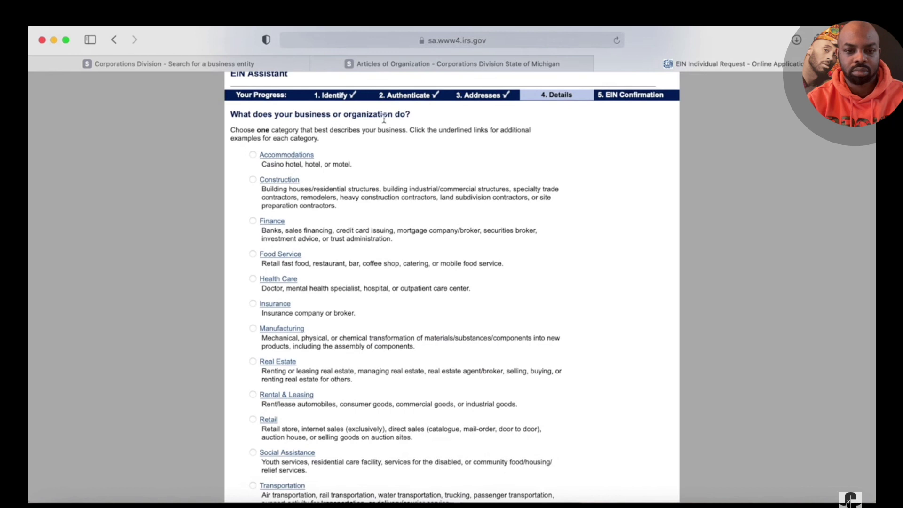
{"action": "scroll", "coordinate": [357, 141], "scroll_direction": "down", "scroll_amount": 1}
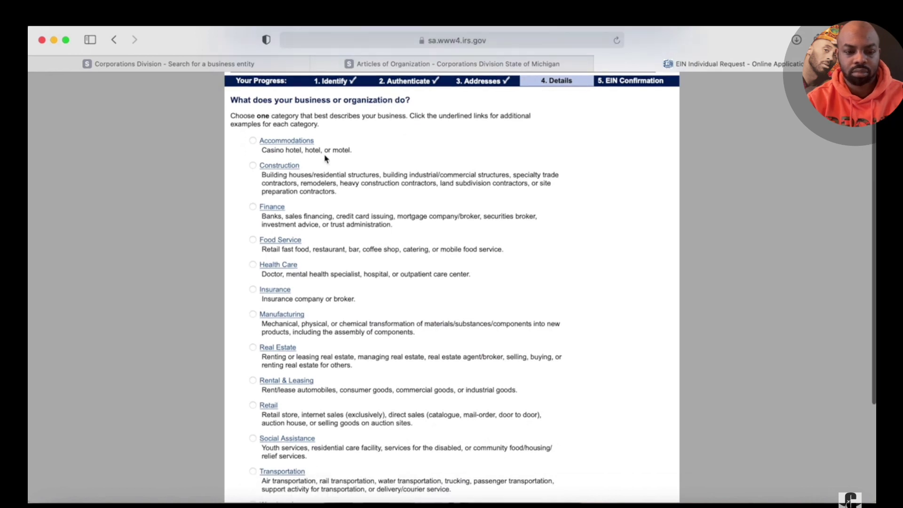
{"action": "scroll", "coordinate": [302, 176], "scroll_direction": "down", "scroll_amount": 4}
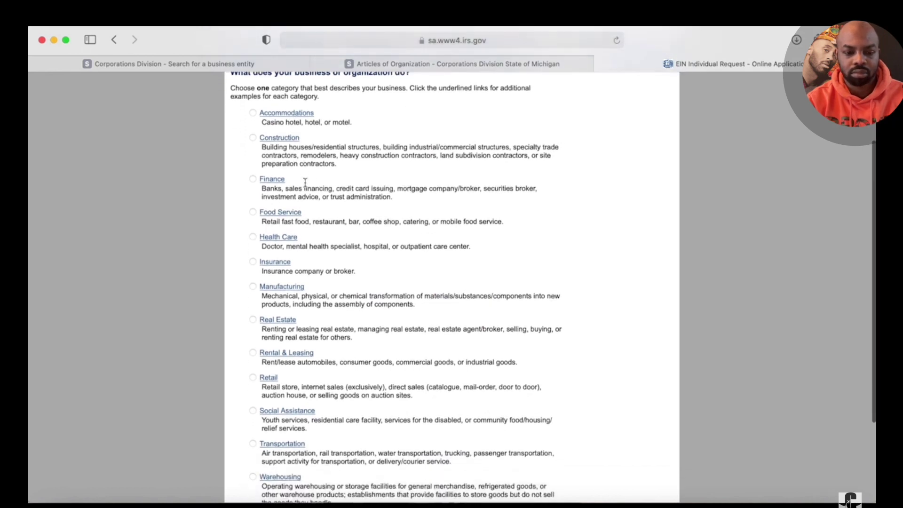
{"action": "scroll", "coordinate": [301, 183], "scroll_direction": "down", "scroll_amount": 3}
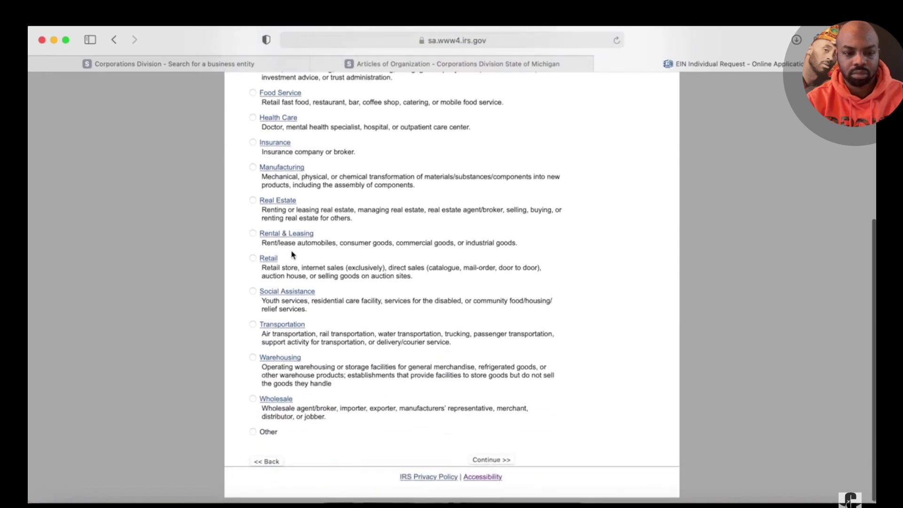
{"action": "scroll", "coordinate": [316, 267], "scroll_direction": "up", "scroll_amount": 8}
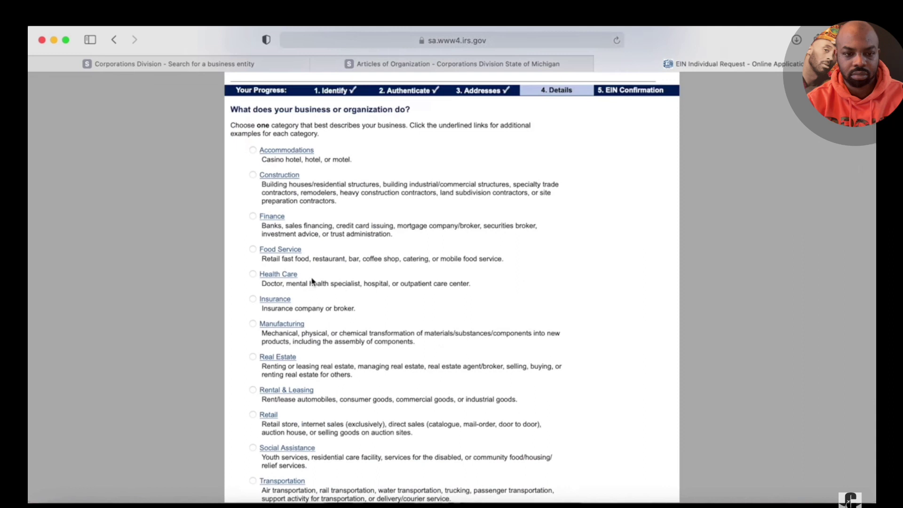
{"action": "scroll", "coordinate": [312, 281], "scroll_direction": "down", "scroll_amount": 2}
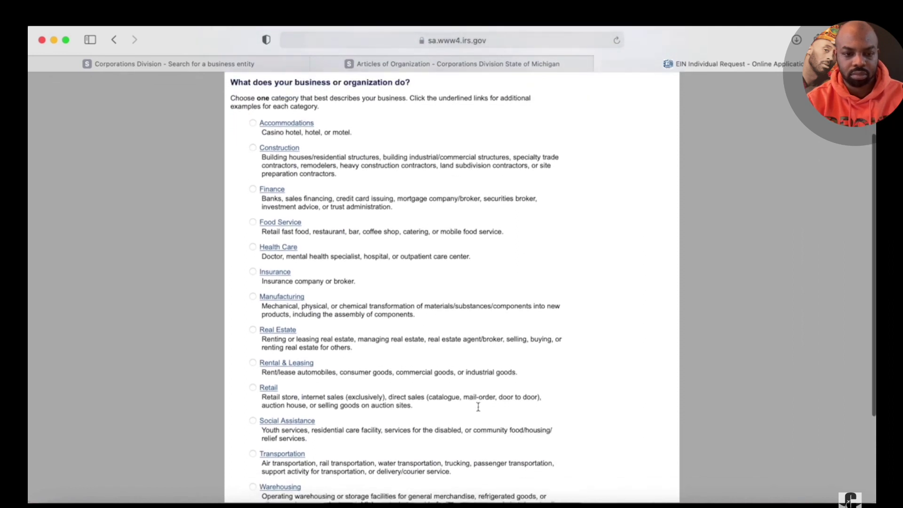
{"action": "scroll", "coordinate": [311, 281], "scroll_direction": "down", "scroll_amount": 5}
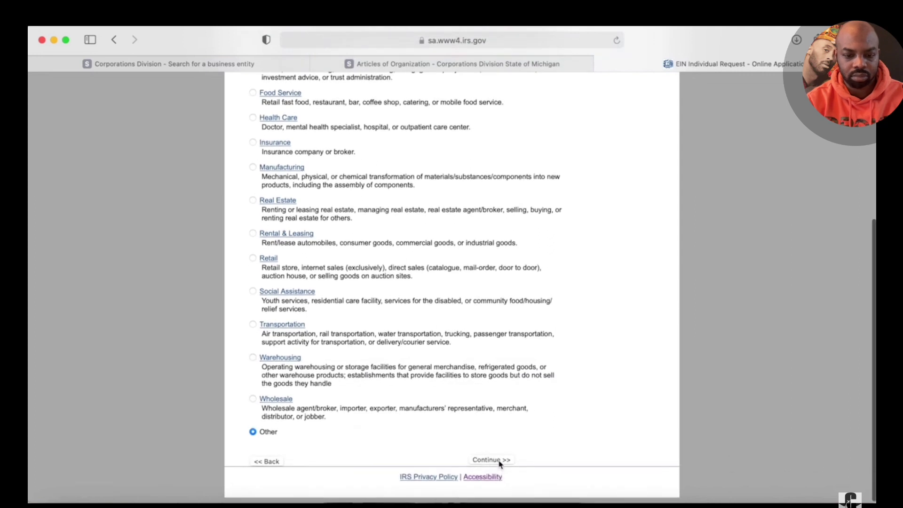
{"action": "left_click", "coordinate": [499, 461]}
Set the primary activity to Consulting in Marketing And Promotion, and choose to receive the EIN confirmation letter online.
{"action": "left_click", "coordinate": [252, 207]}
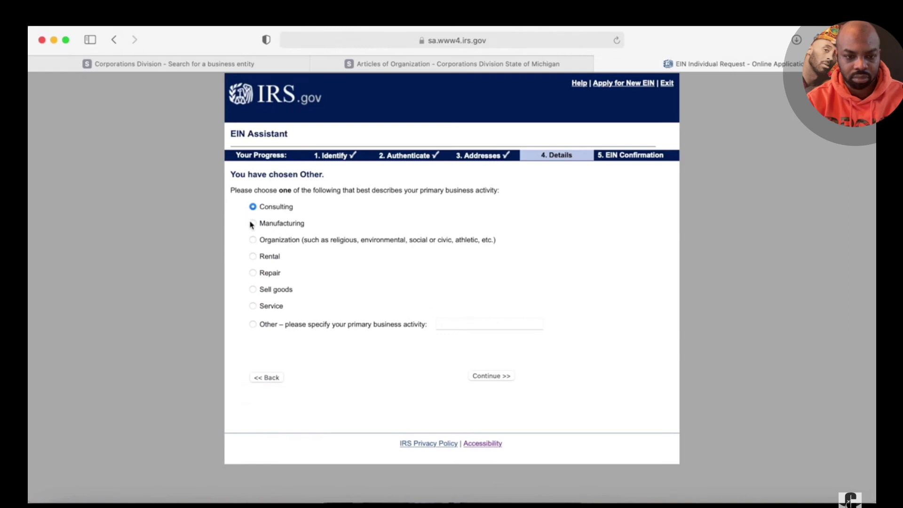
{"action": "left_click", "coordinate": [497, 375]}
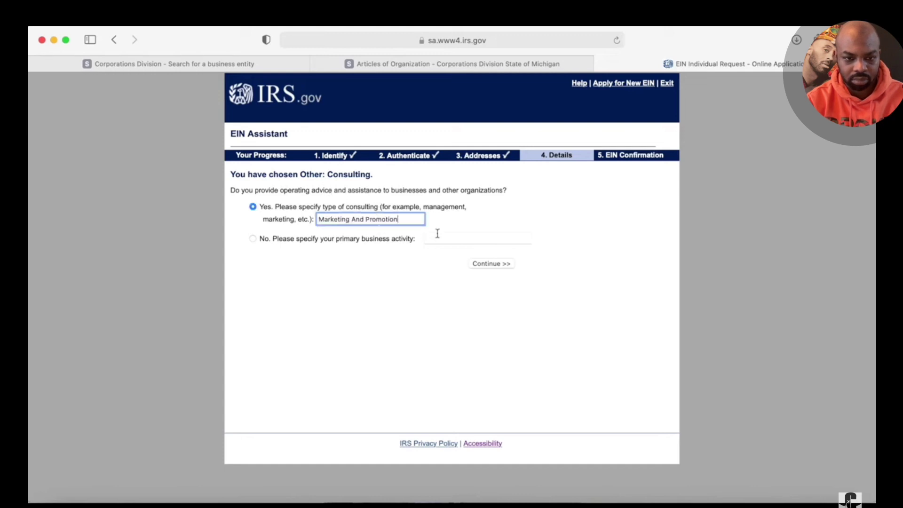
{"action": "left_click", "coordinate": [505, 267]}
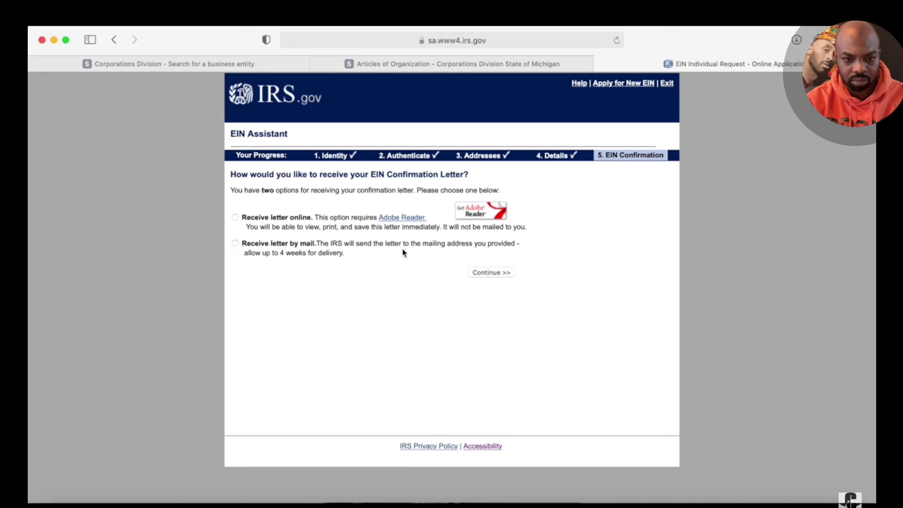
{"action": "left_click", "coordinate": [238, 218]}
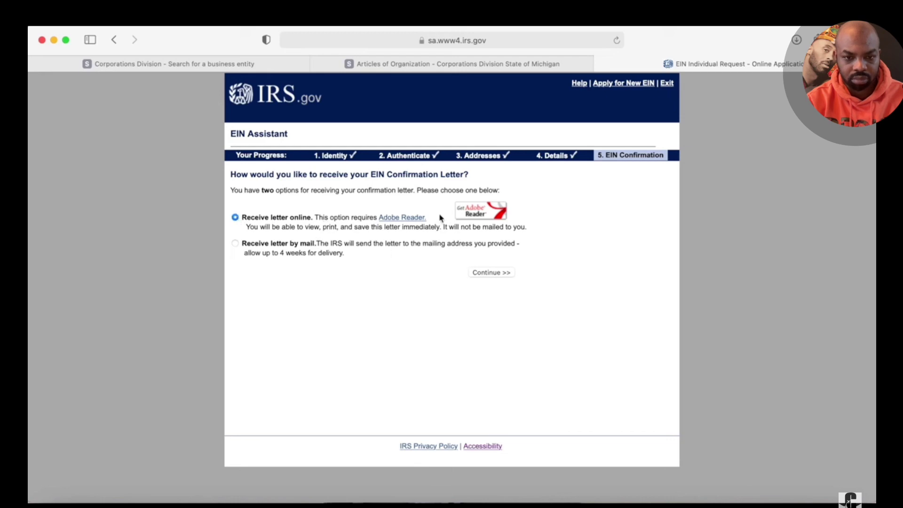